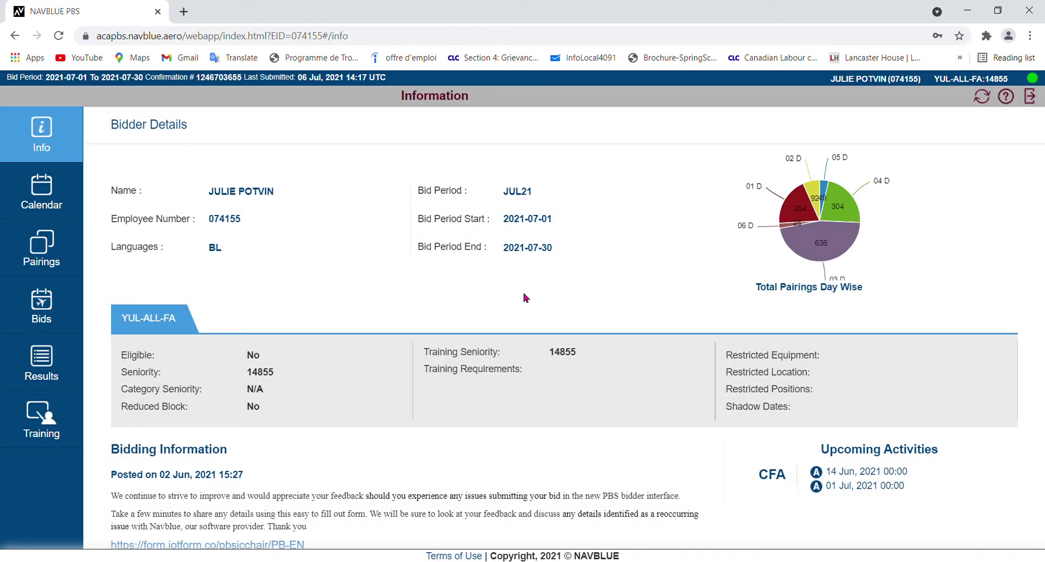
Open the bids for the period and add a Pairing Bid Group to the current bid.
left_click(48, 308)
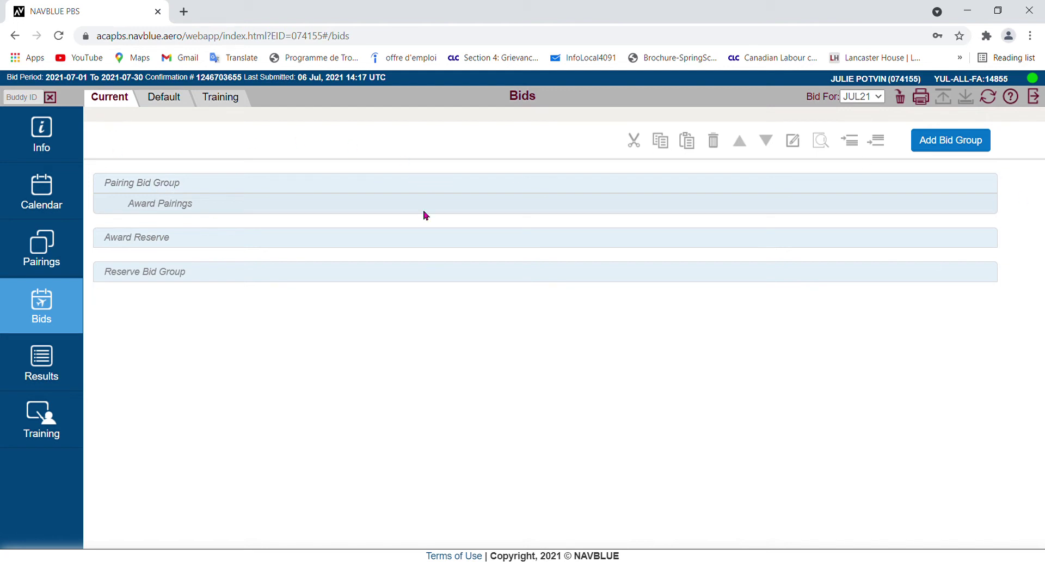
left_click(950, 146)
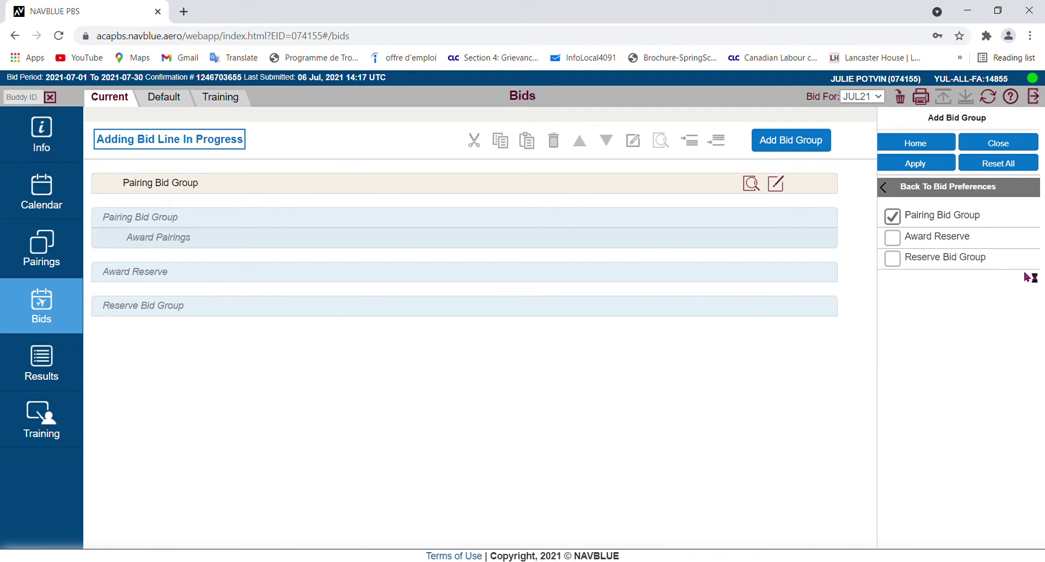
left_click(923, 164)
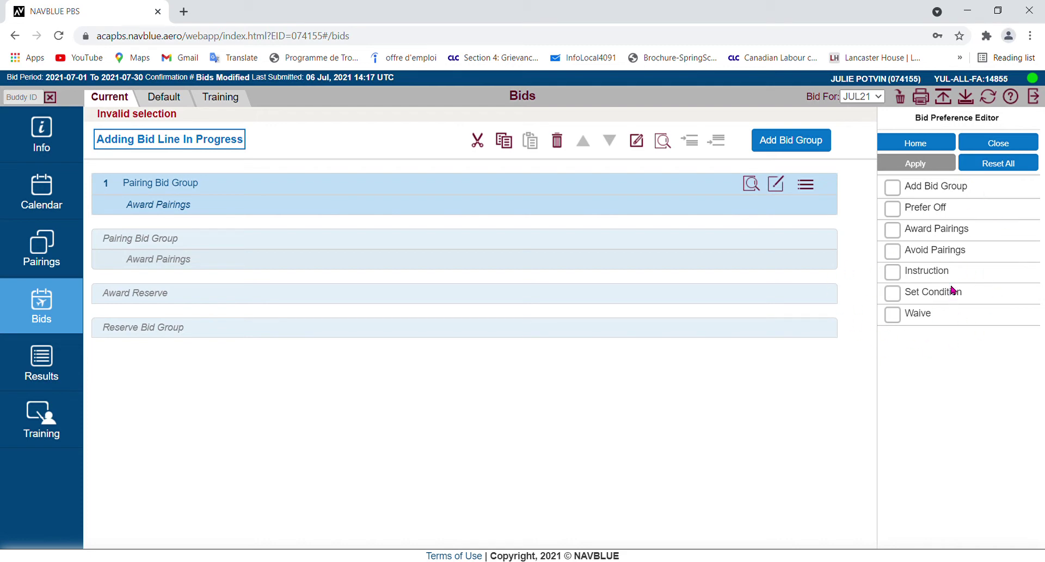
Add a Prefer Off bid line with a dates list of July 3, 5, 7, 19, 21 and 23, 2021.
left_click(933, 211)
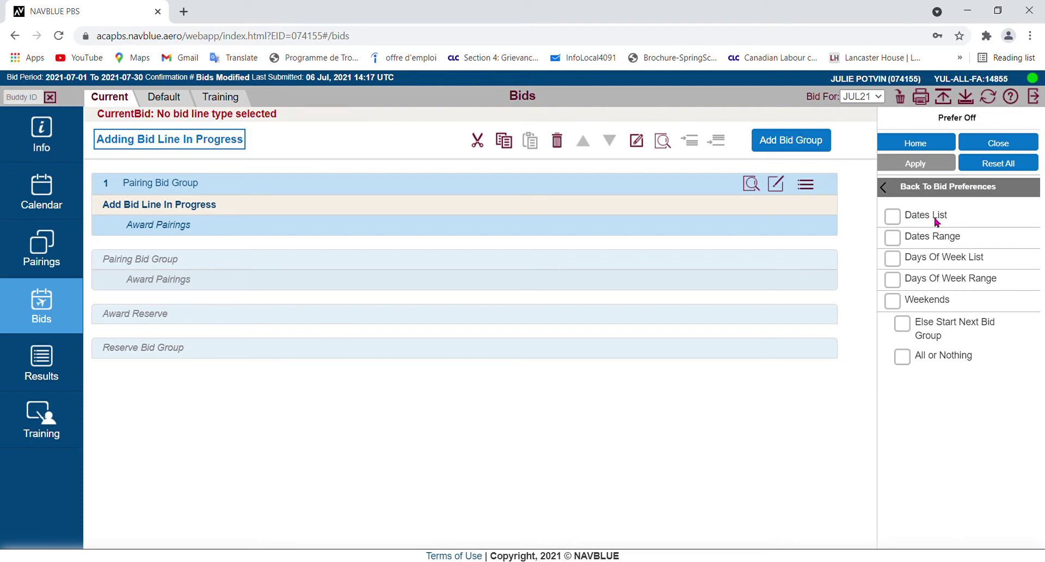
left_click(936, 217)
left_click(920, 279)
left_click(956, 278)
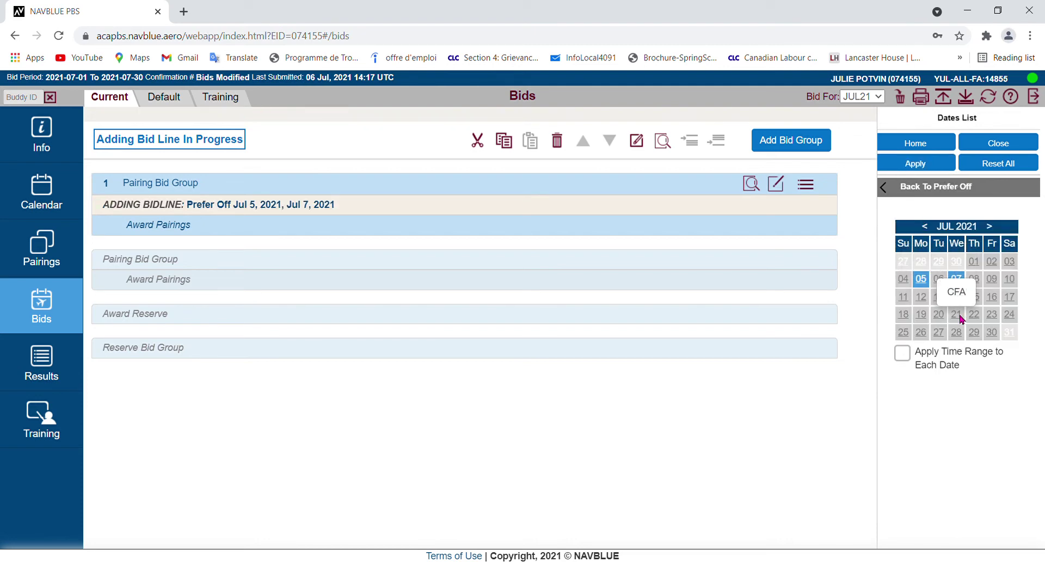
left_click(960, 317)
left_click(920, 314)
left_click(991, 314)
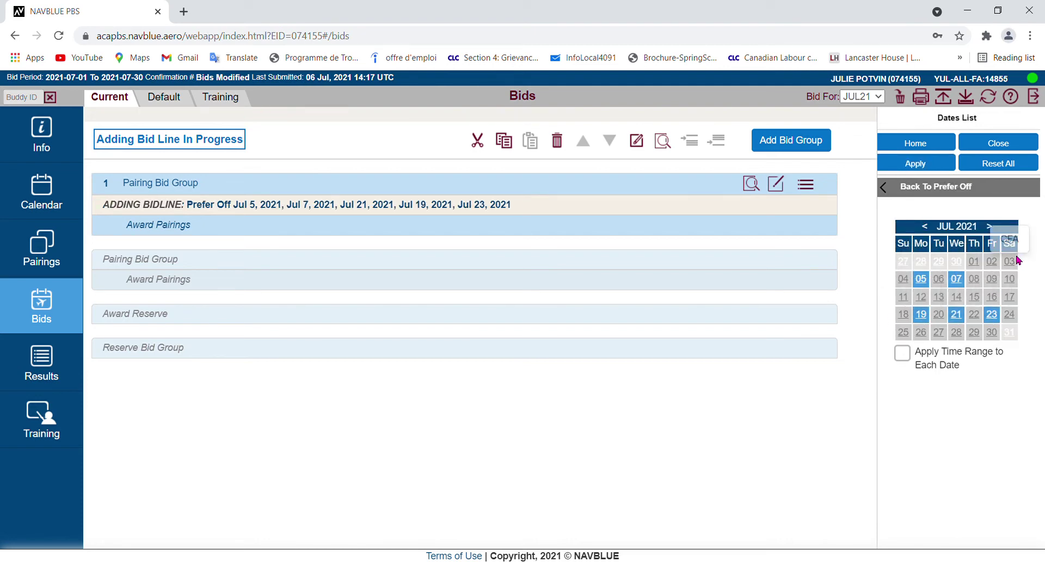
left_click(1011, 262)
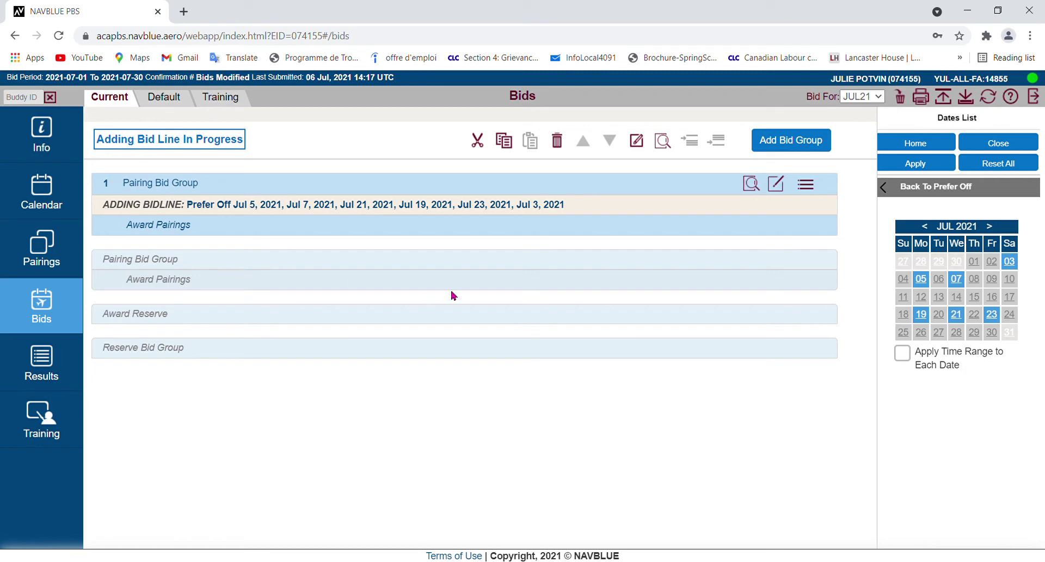
left_click(925, 169)
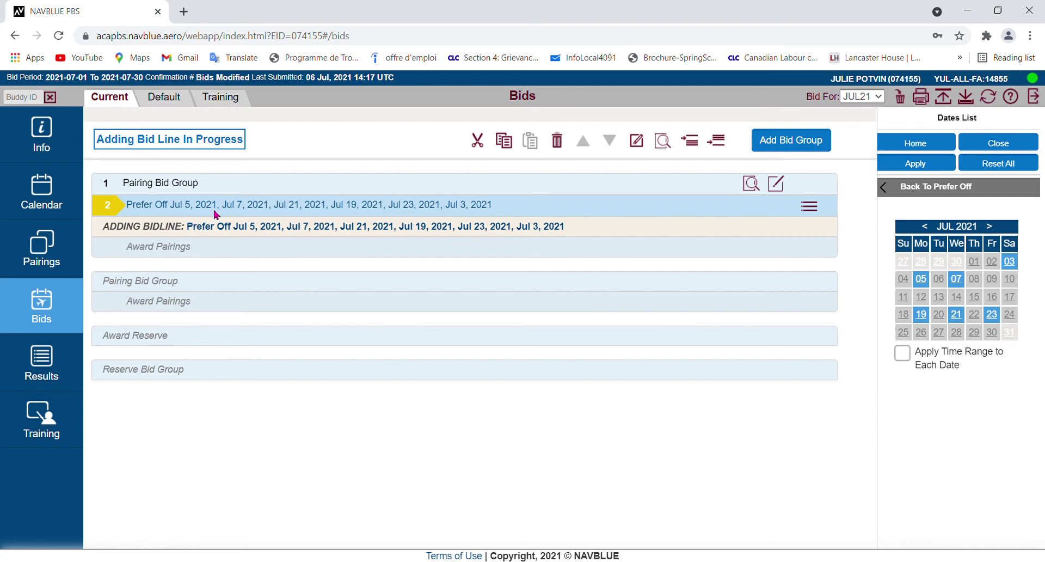
Start an Avoid Pairings bid line based on Pairing Check-Out Time, using a Range condition.
left_click(512, 214)
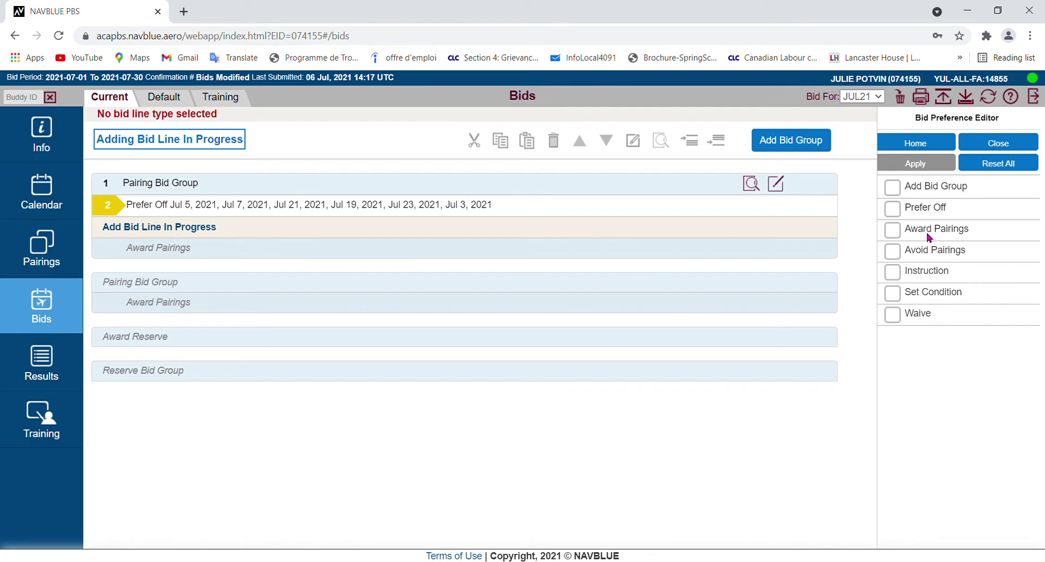
left_click(927, 256)
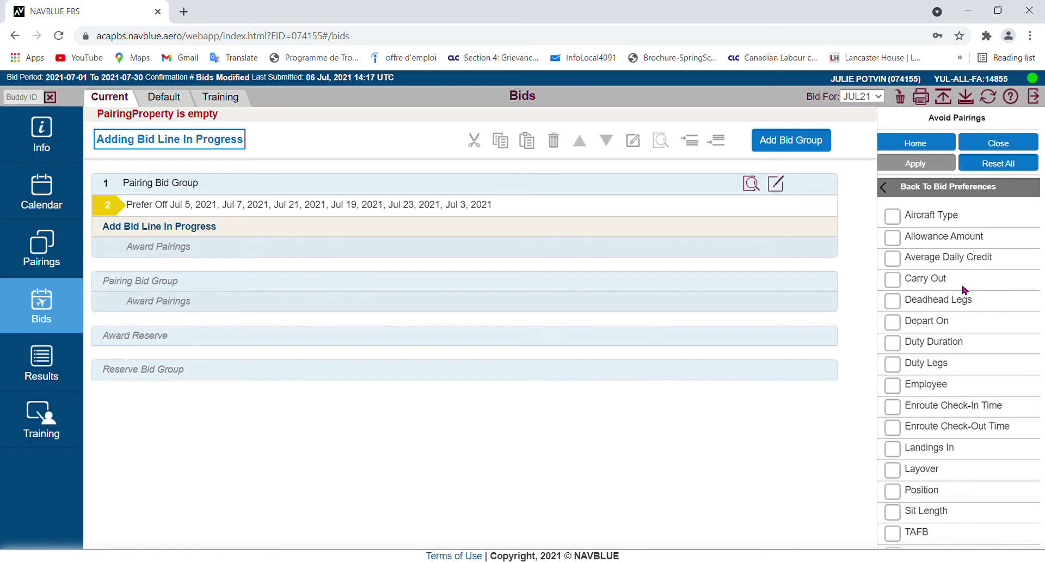
scroll(964, 290, "down", 2)
scroll(964, 290, "down", 2)
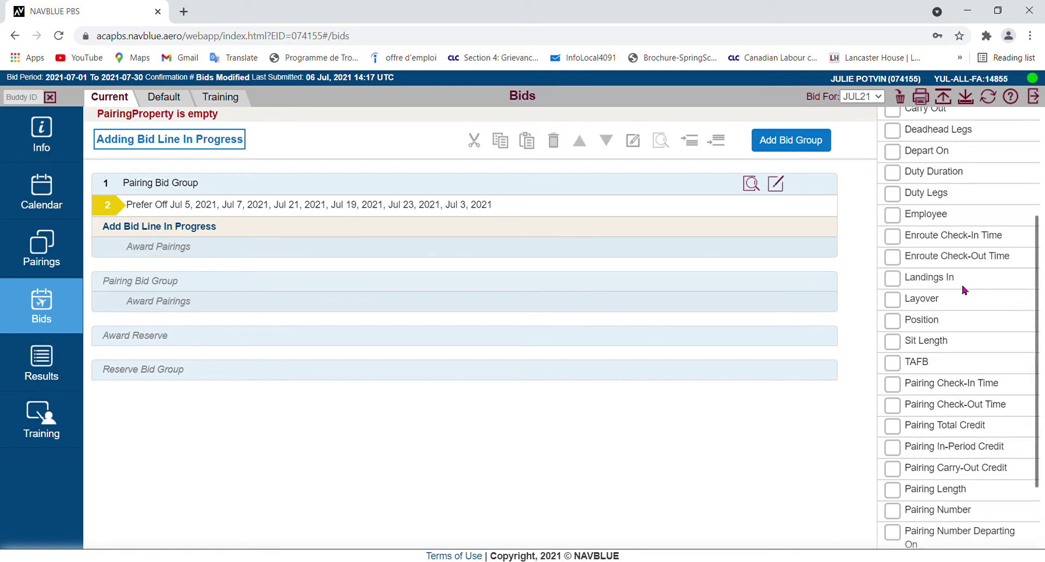
left_click(934, 403)
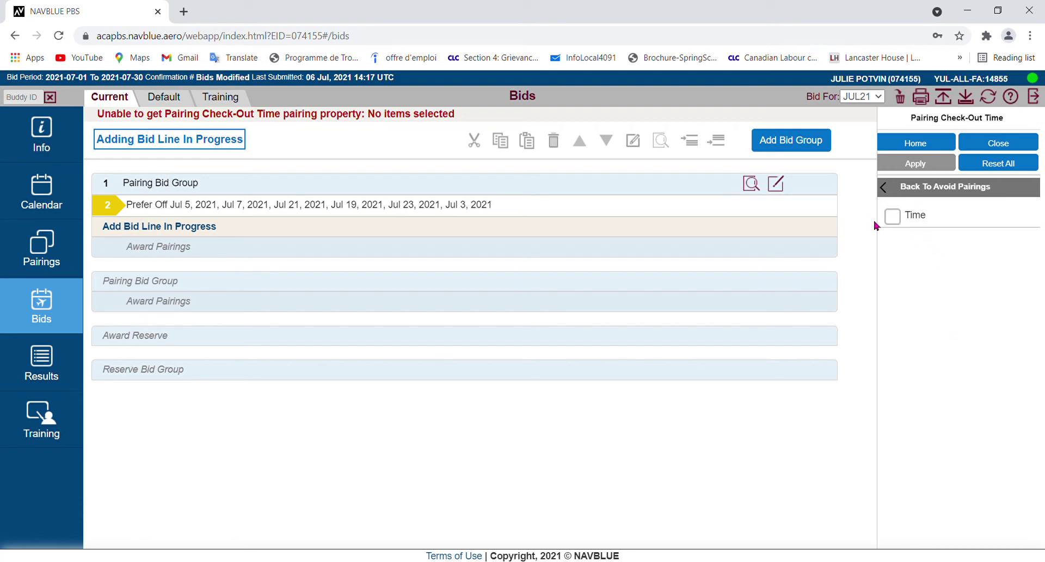
left_click(915, 216)
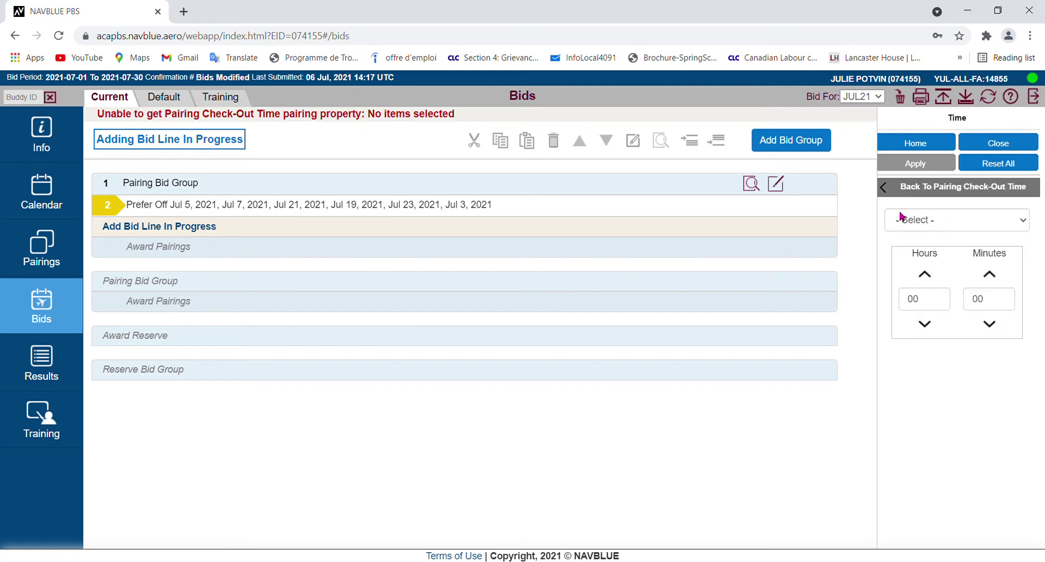
left_click(926, 223)
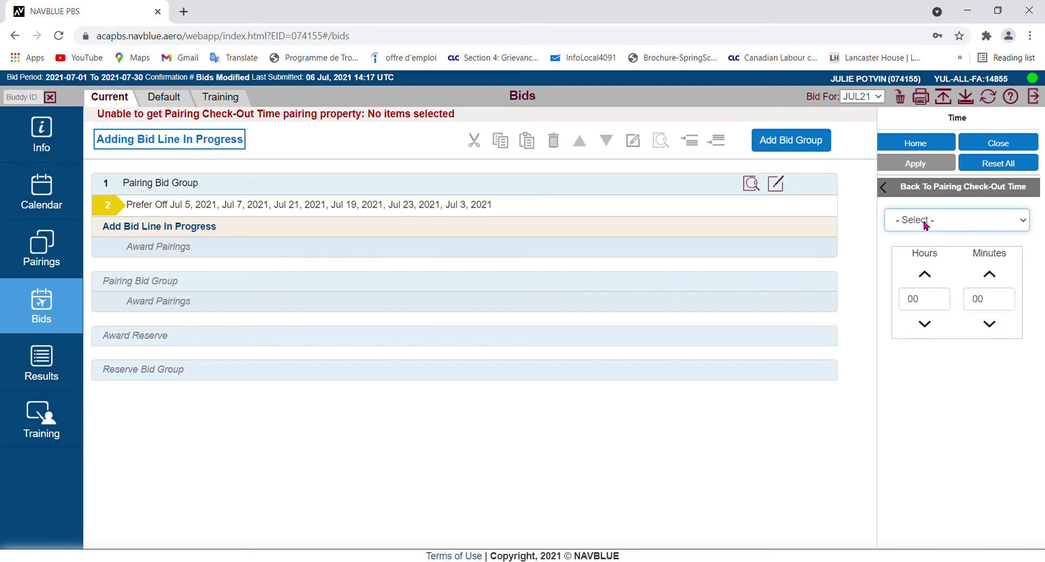
left_click(927, 294)
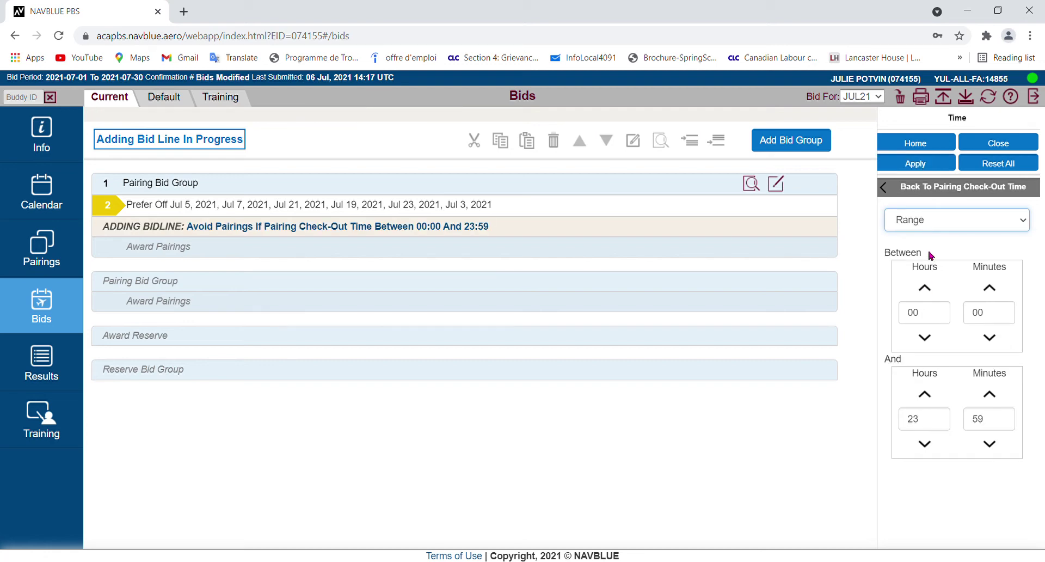
Set the check-out time range to between 03:00 and 08:59 and apply the Avoid Pairings line.
double_click(933, 316)
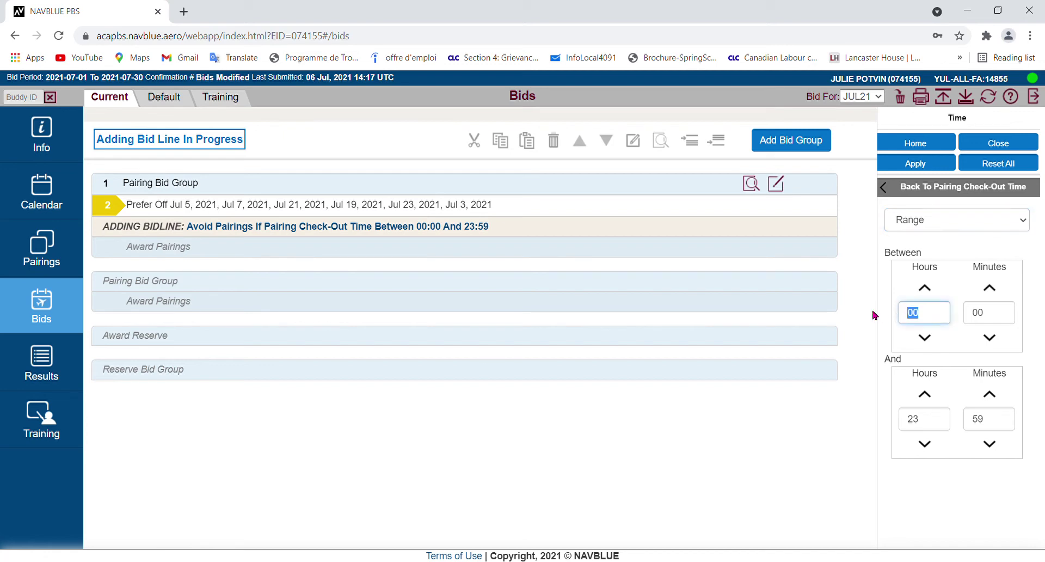
type("3")
double_click(932, 421)
type("8")
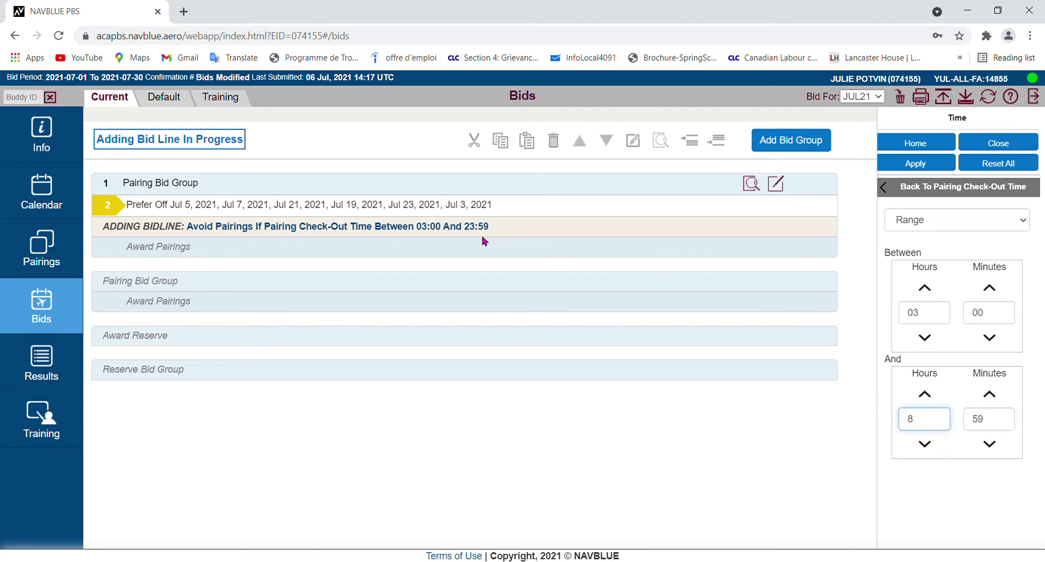
left_click(920, 169)
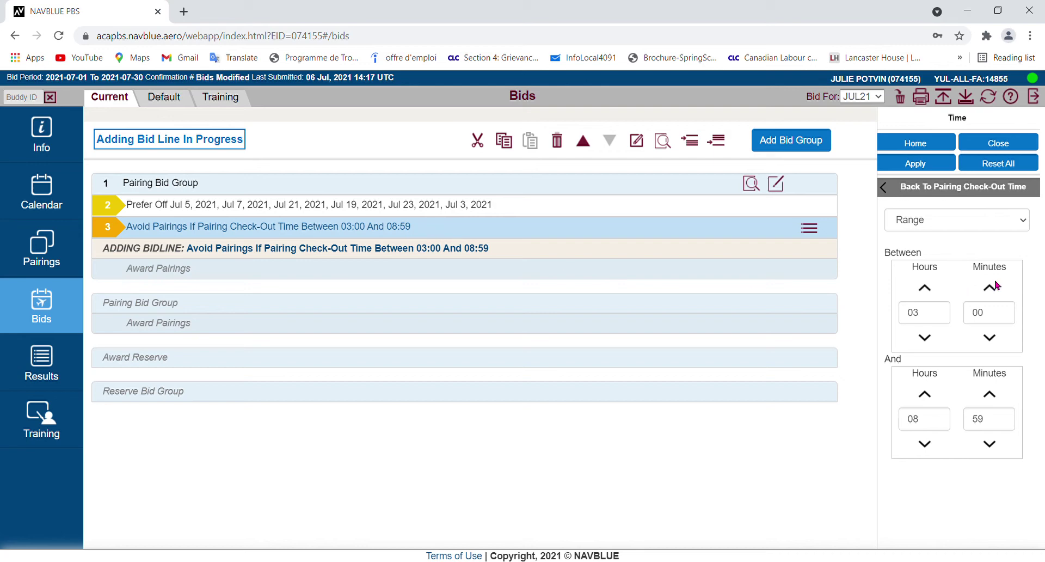
Start an Award Pairings bid line with the condition Any Duty Legs less than 3.
left_click(1010, 167)
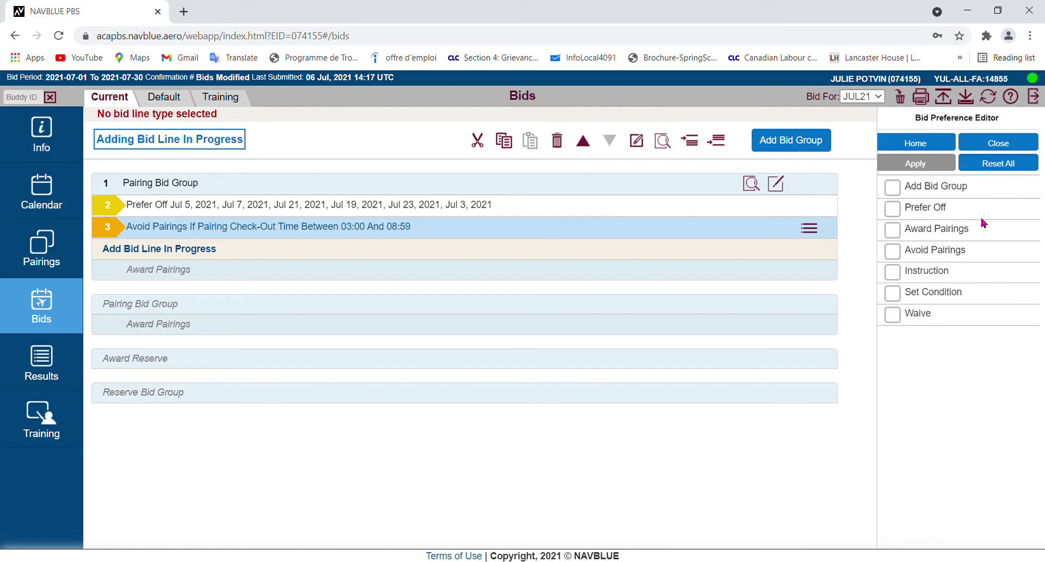
left_click(966, 229)
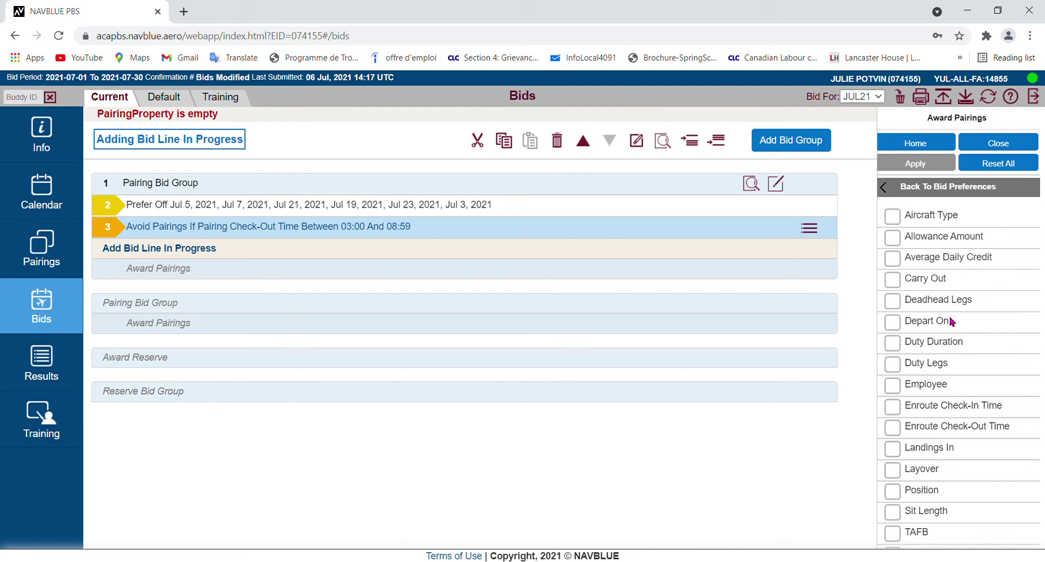
left_click(924, 346)
left_click(895, 191)
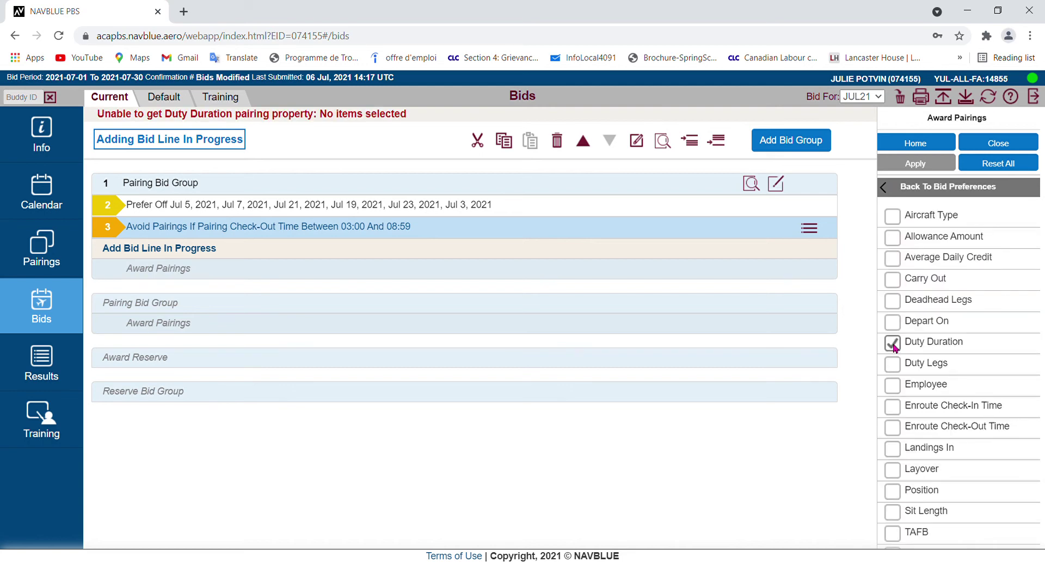
left_click(917, 362)
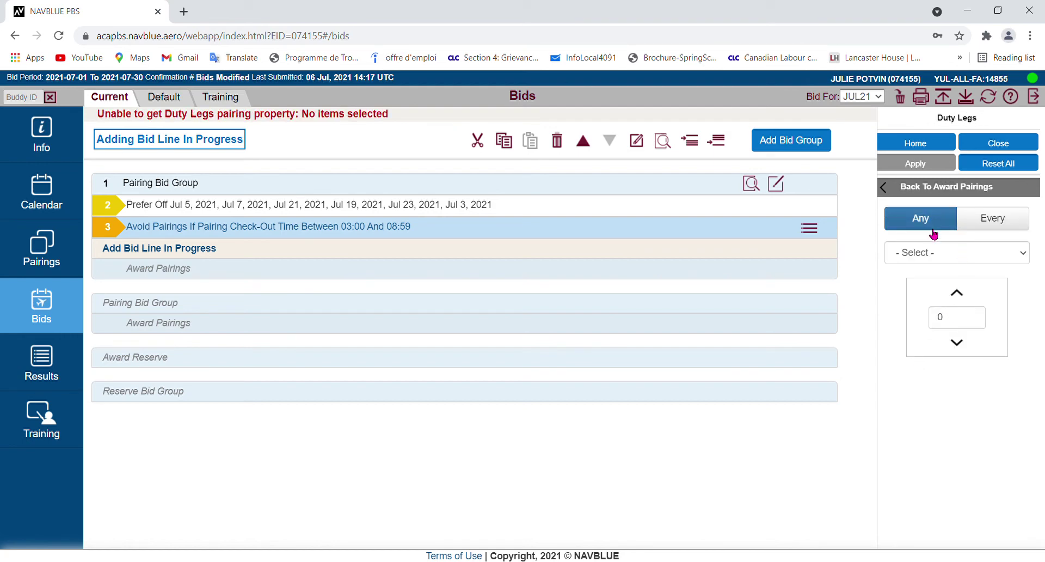
left_click(938, 257)
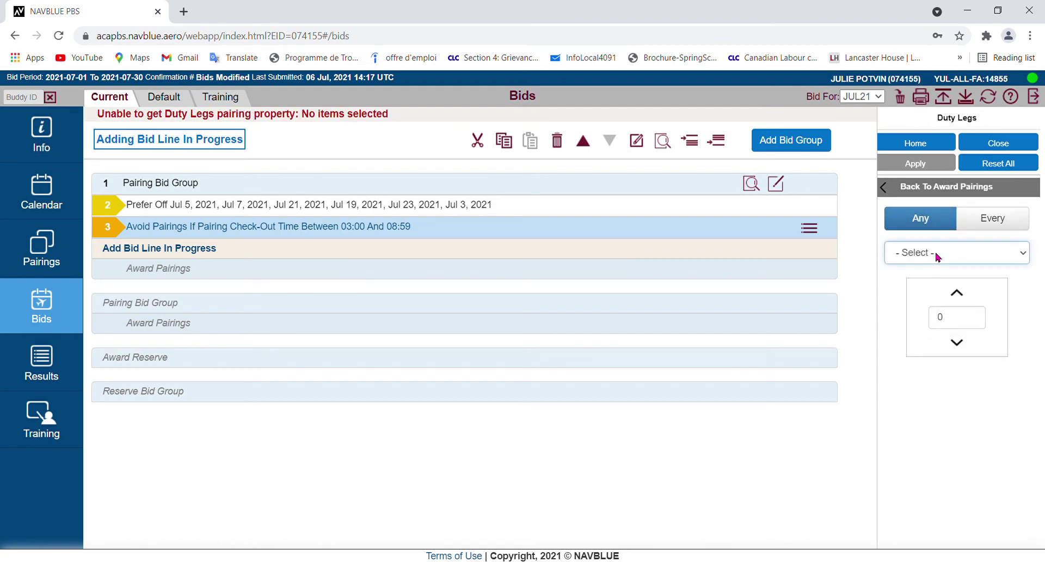
left_click(936, 303)
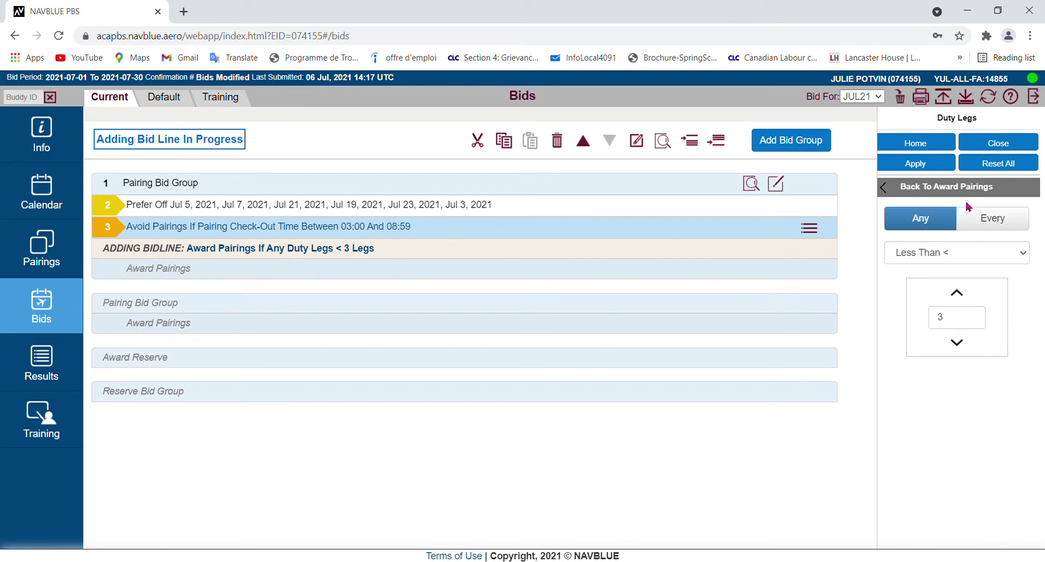
Add a layover condition to the Award Pairings line for any layover at station SFO.
left_click(932, 193)
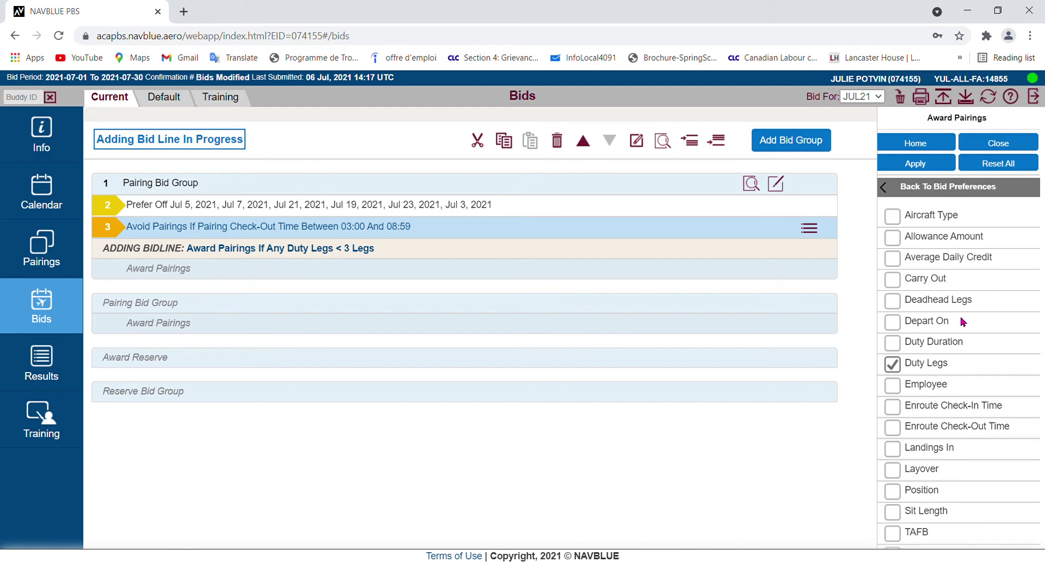
scroll(963, 322, "down", 2)
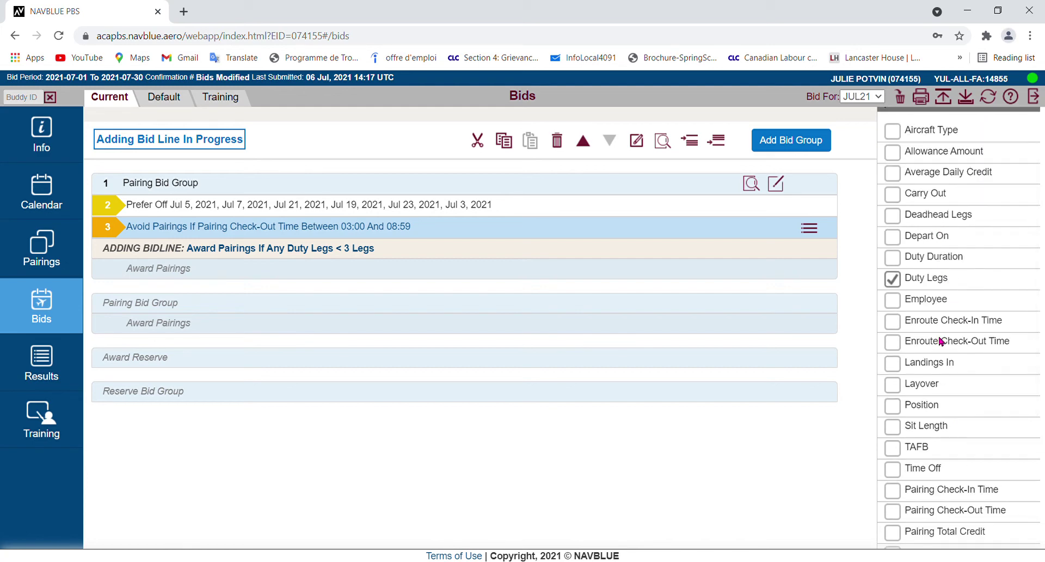
scroll(935, 332, "down", 2)
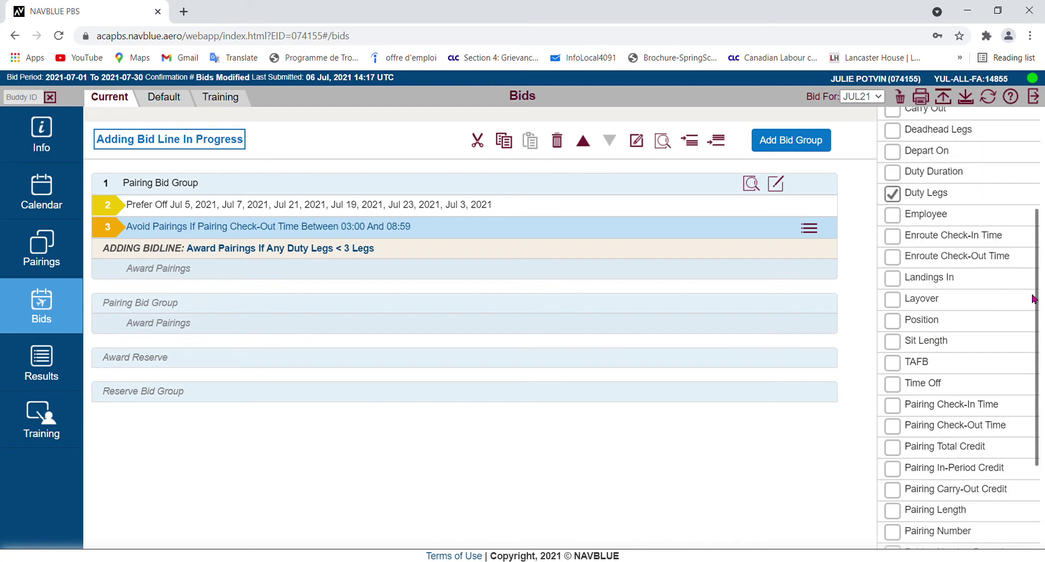
left_click(925, 298)
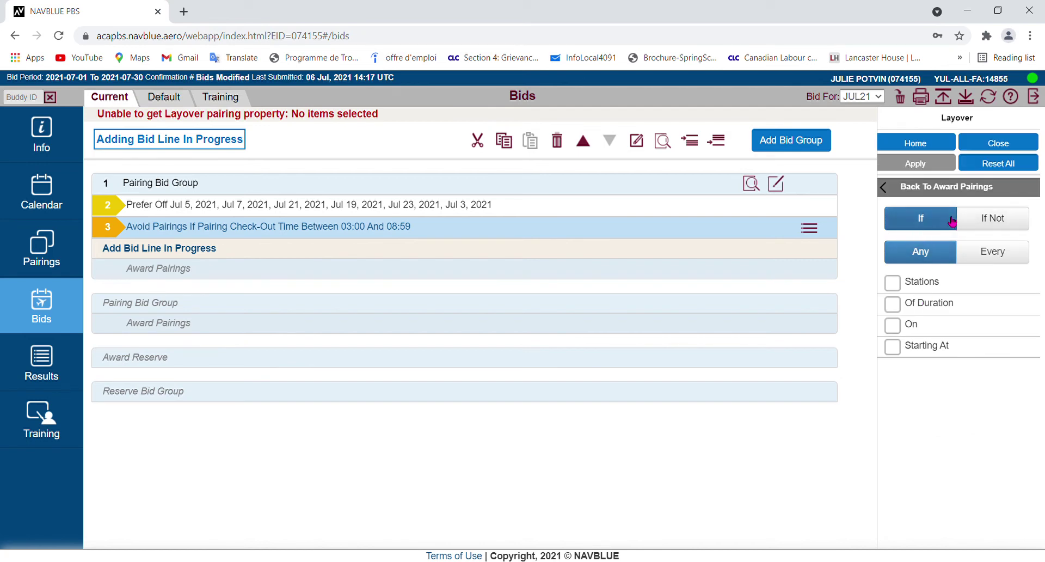
left_click(927, 285)
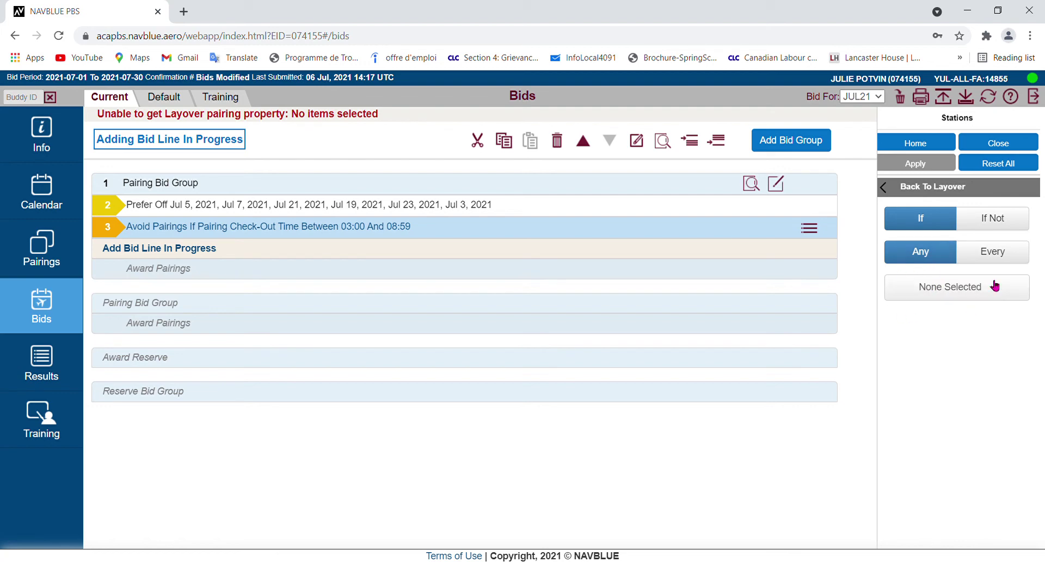
left_click(952, 286)
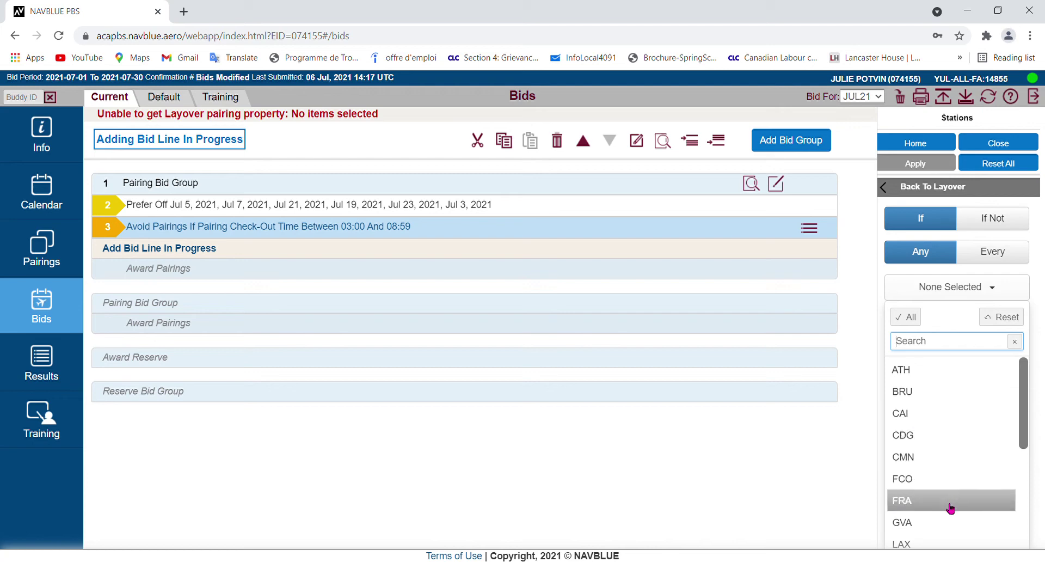
scroll(950, 400, "down", 1)
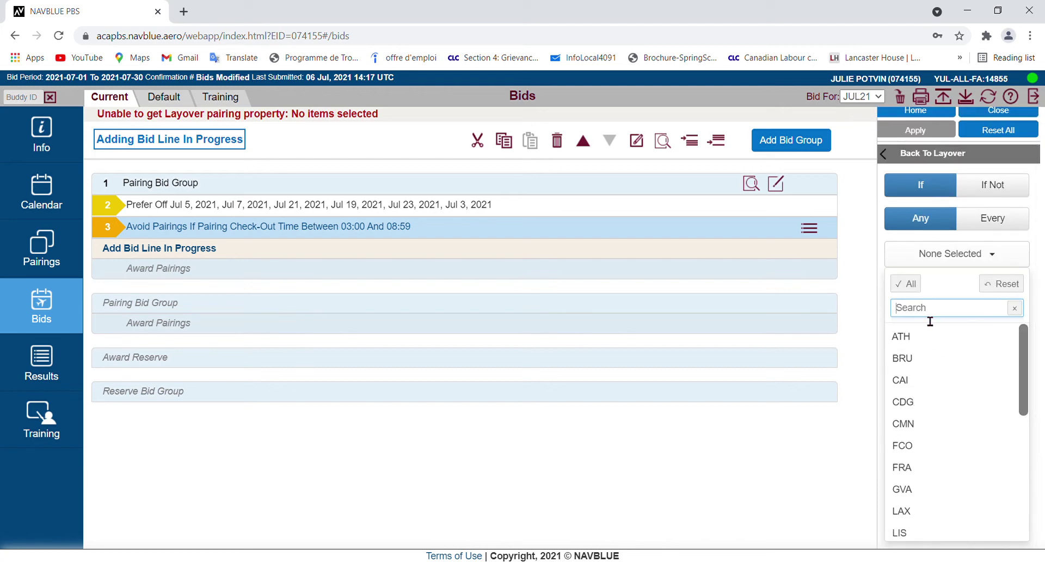
type("sf")
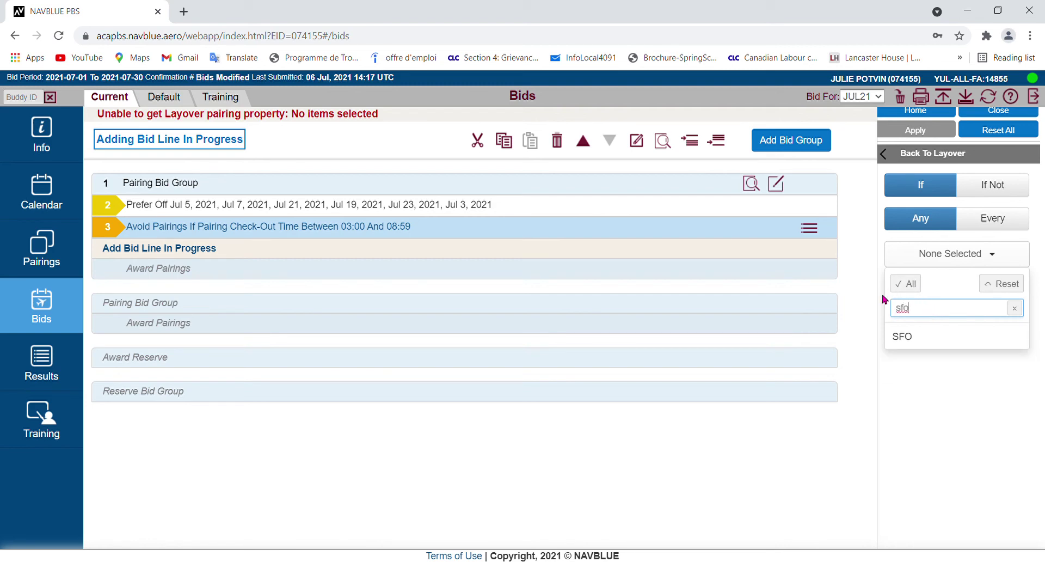
type("o")
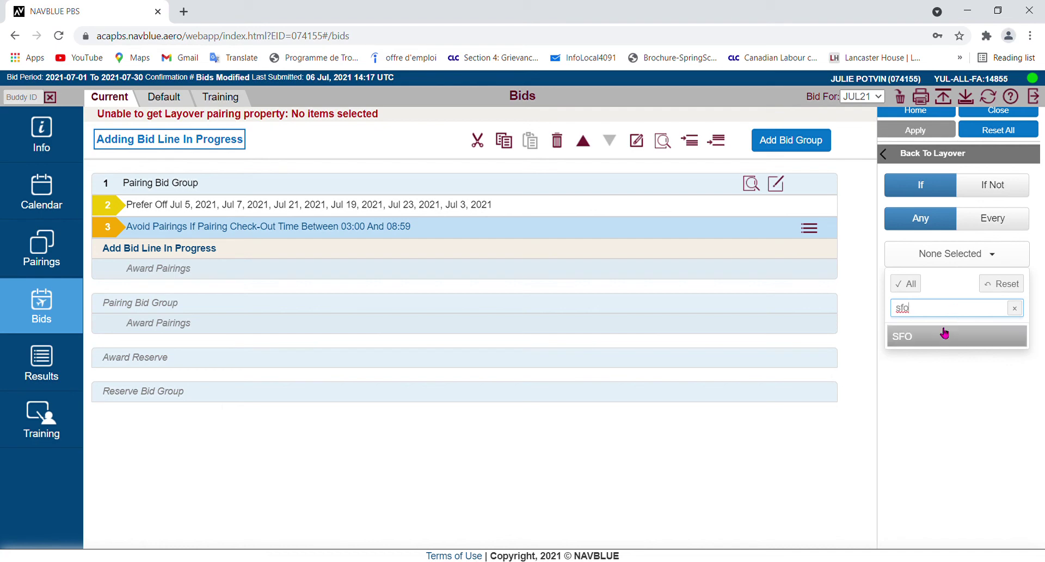
left_click(919, 341)
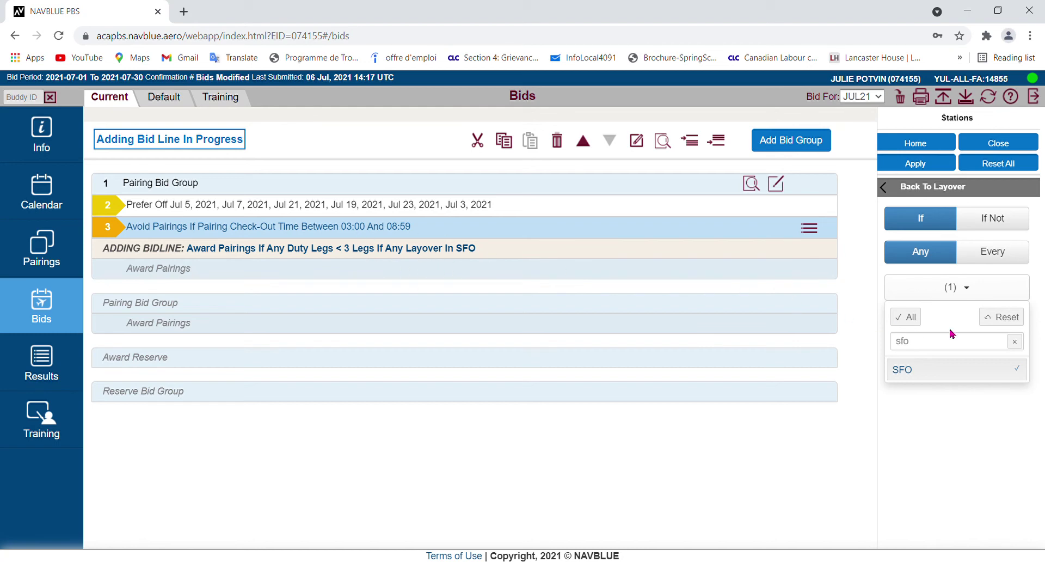
left_click(947, 190)
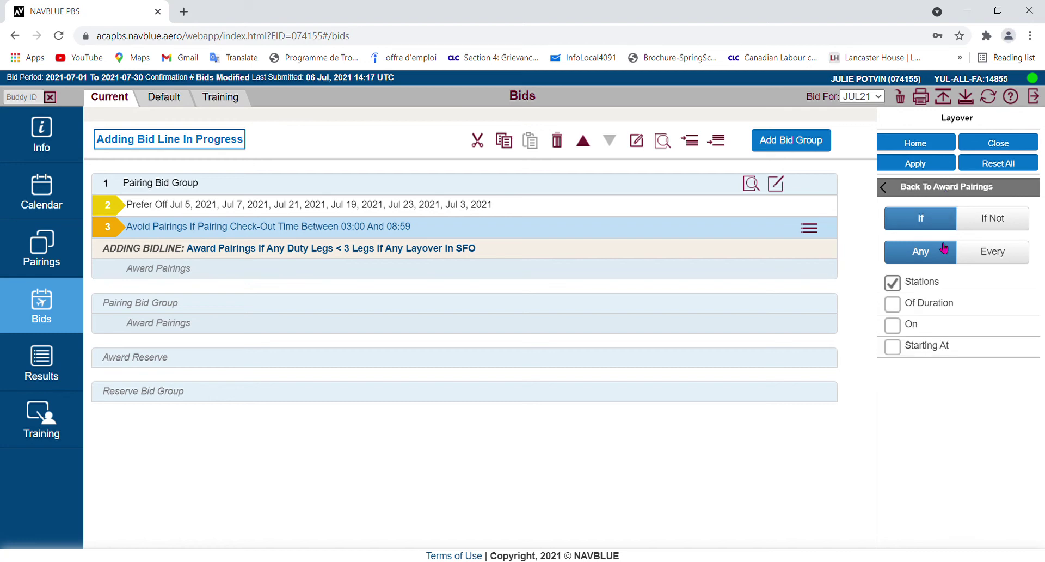
Require the SFO layover to have a duration greater than 18:00 and apply the Award Pairings line.
left_click(934, 306)
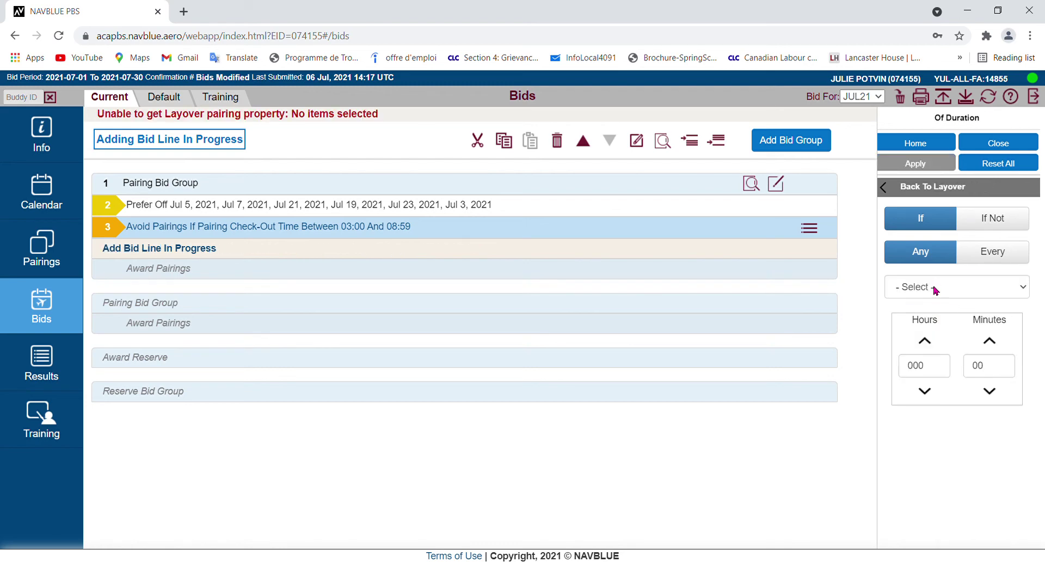
left_click(937, 333)
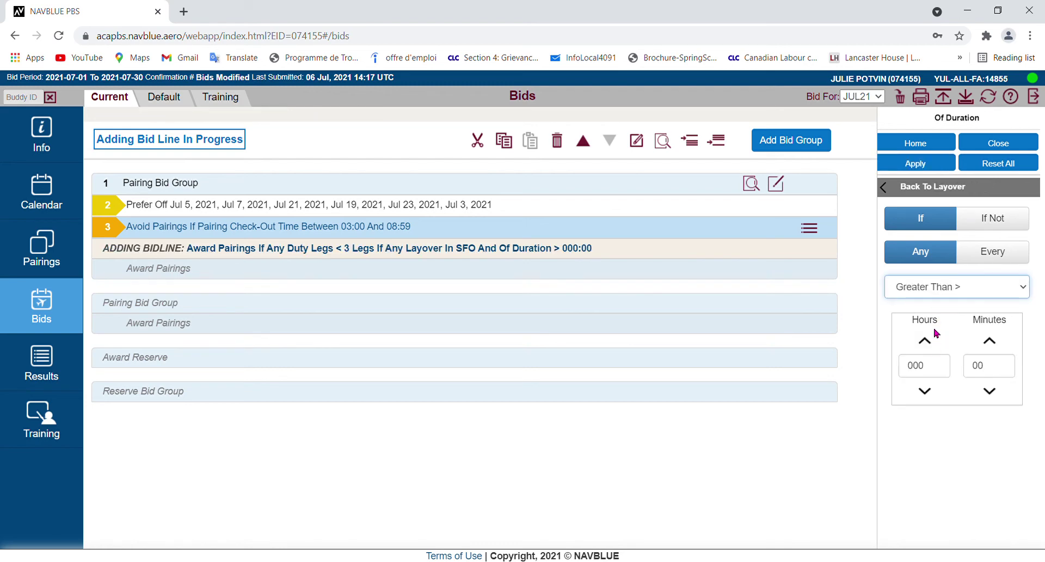
left_click_drag(937, 372, 916, 370)
key("BackSpace")
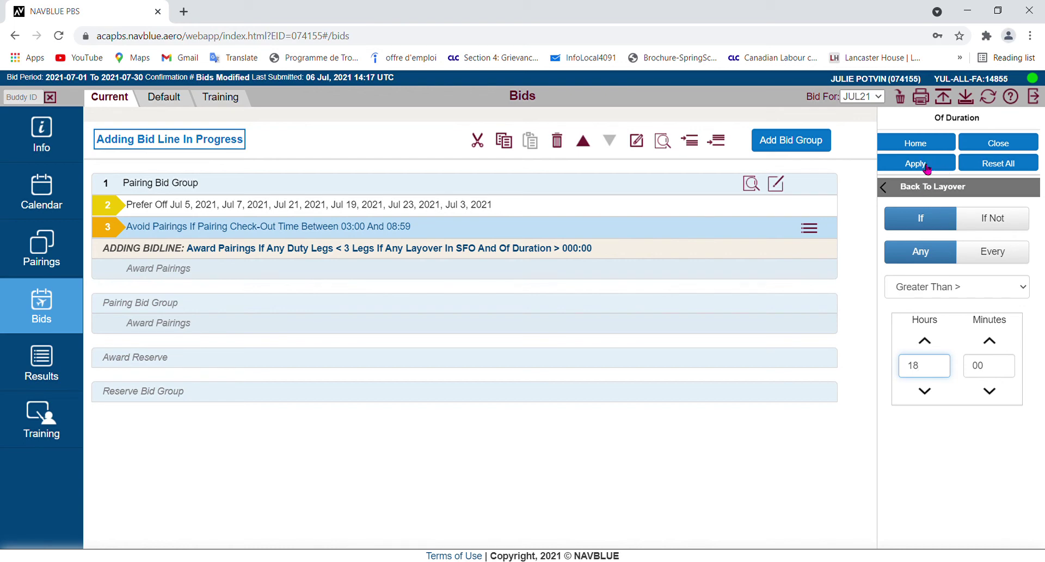
left_click(926, 169)
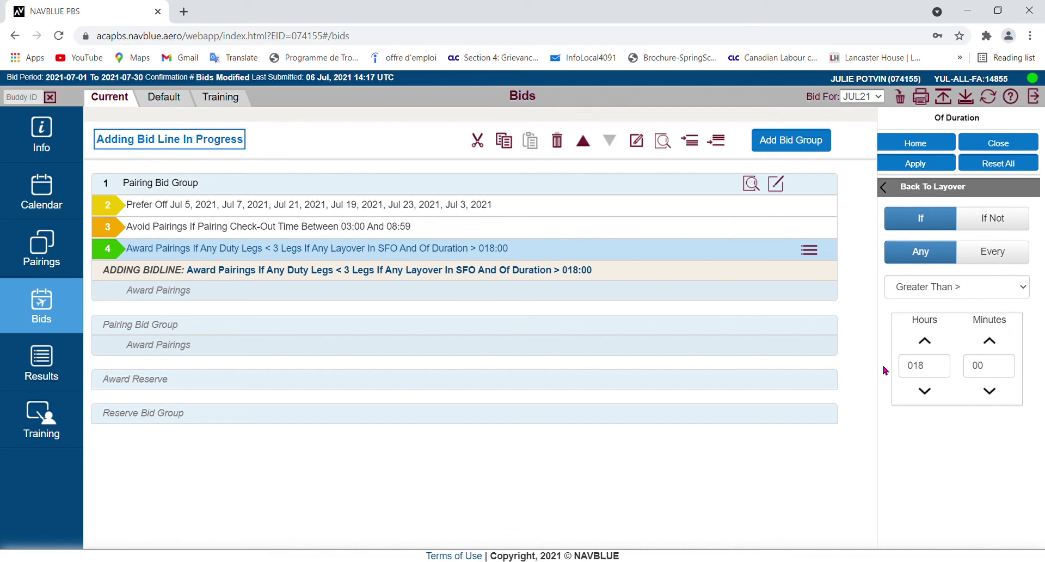
Replace the layover station with LAX and apply it as another Award Pairings line with the same duty-leg and duration conditions.
left_click(926, 192)
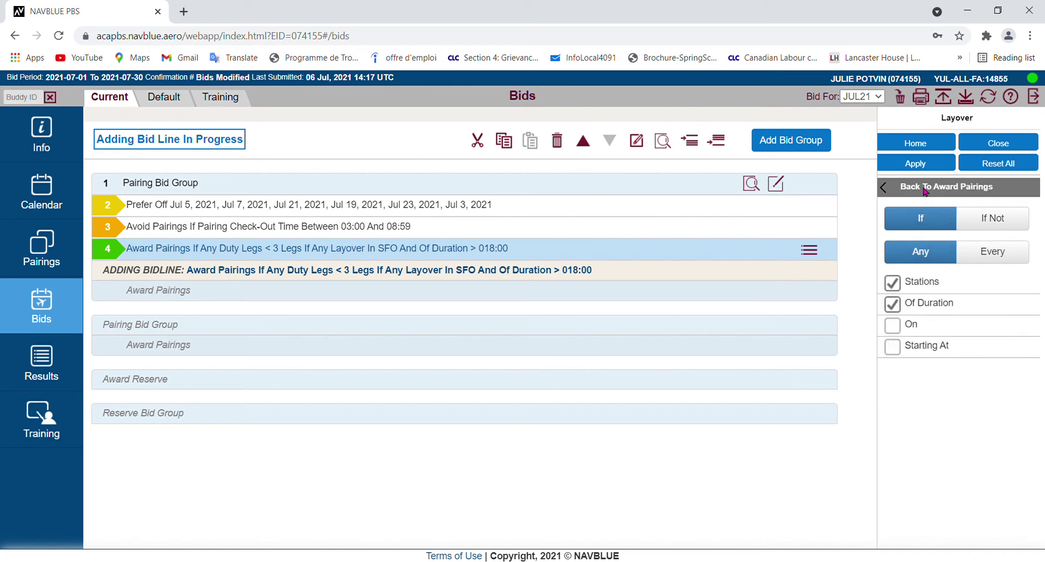
left_click(926, 283)
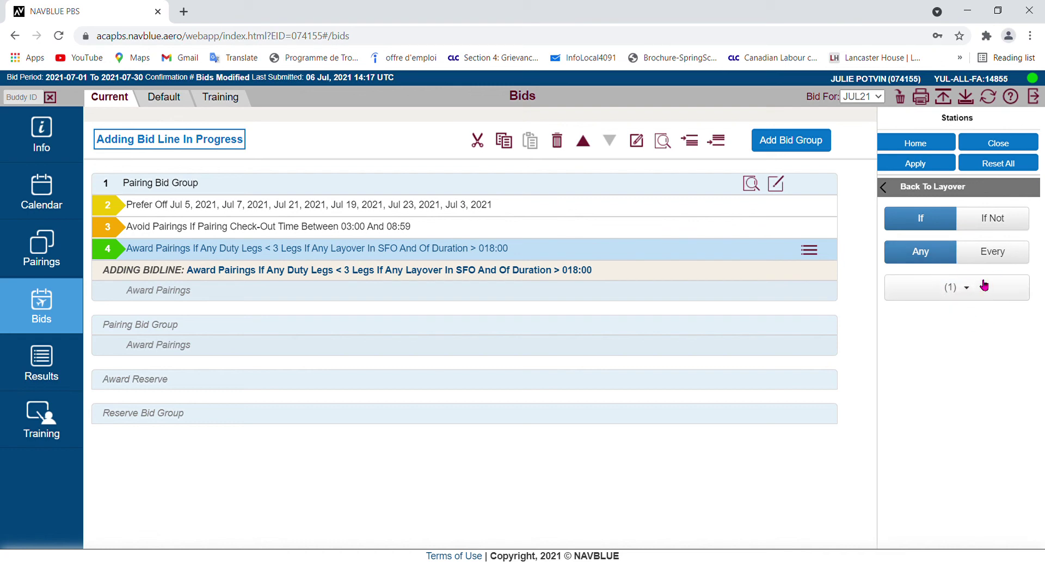
left_click(961, 290)
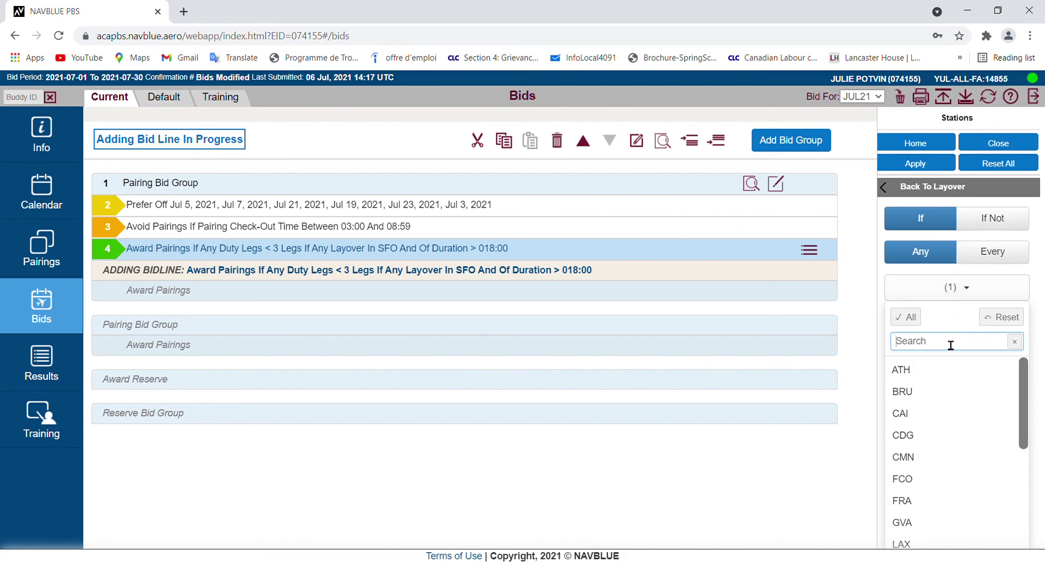
left_click(1007, 321)
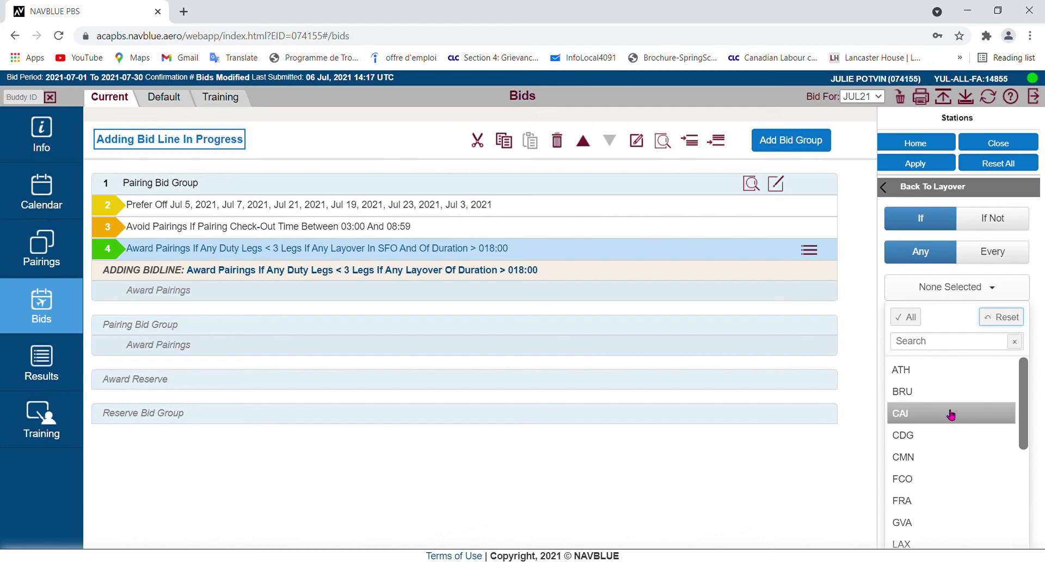
left_click(940, 347)
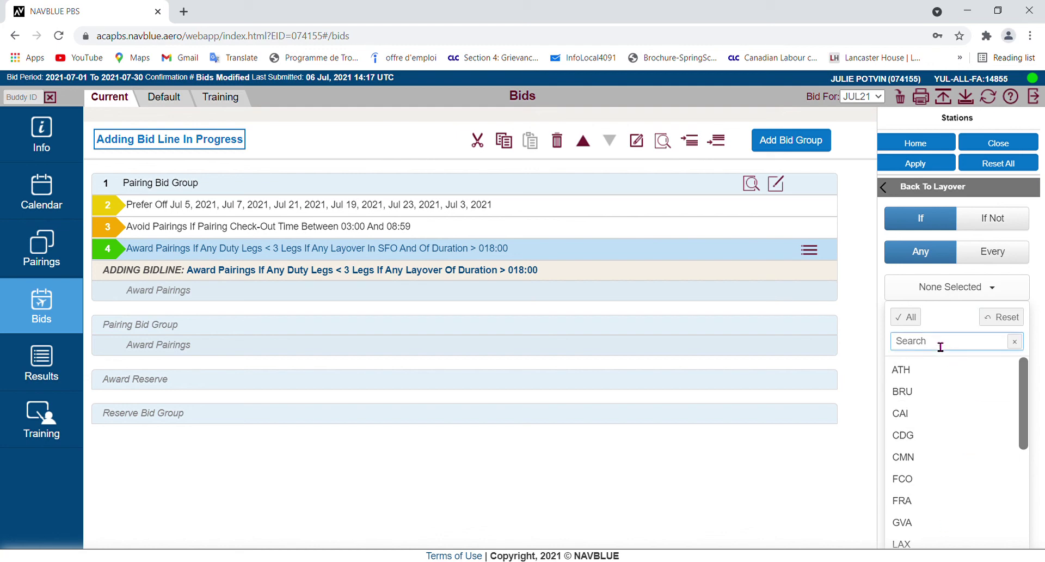
type("lax")
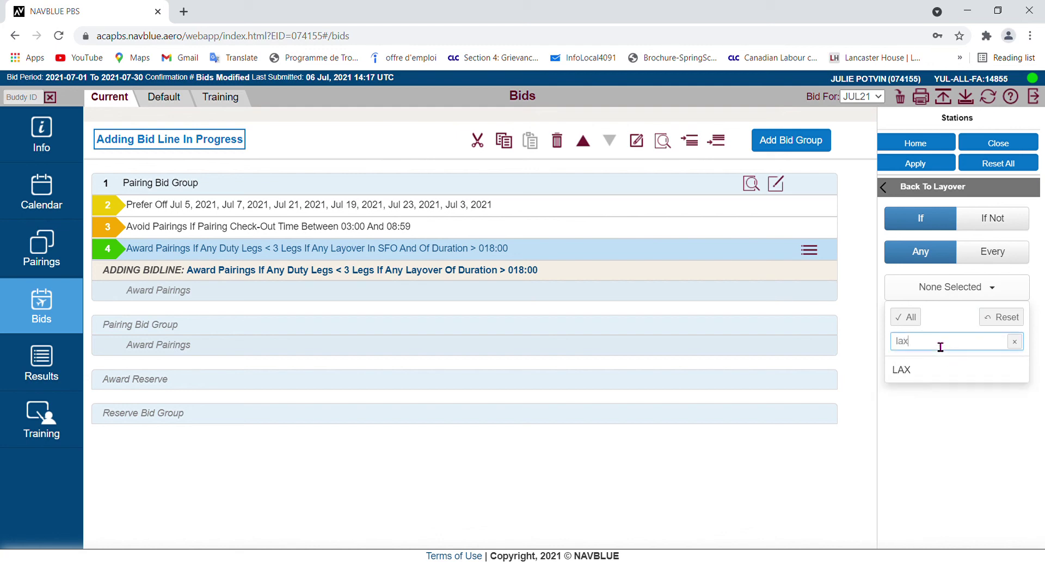
left_click(934, 370)
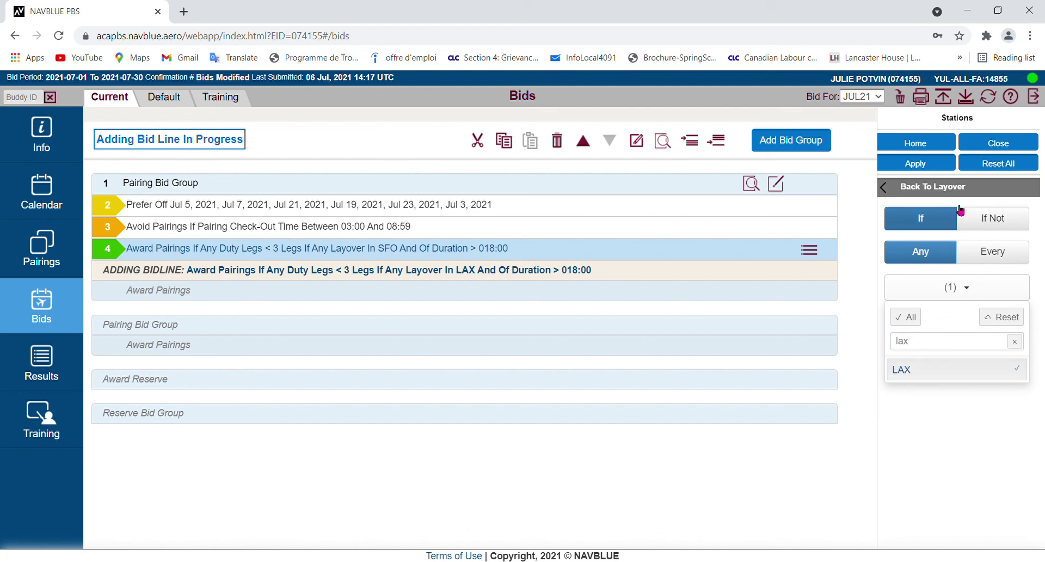
left_click(927, 171)
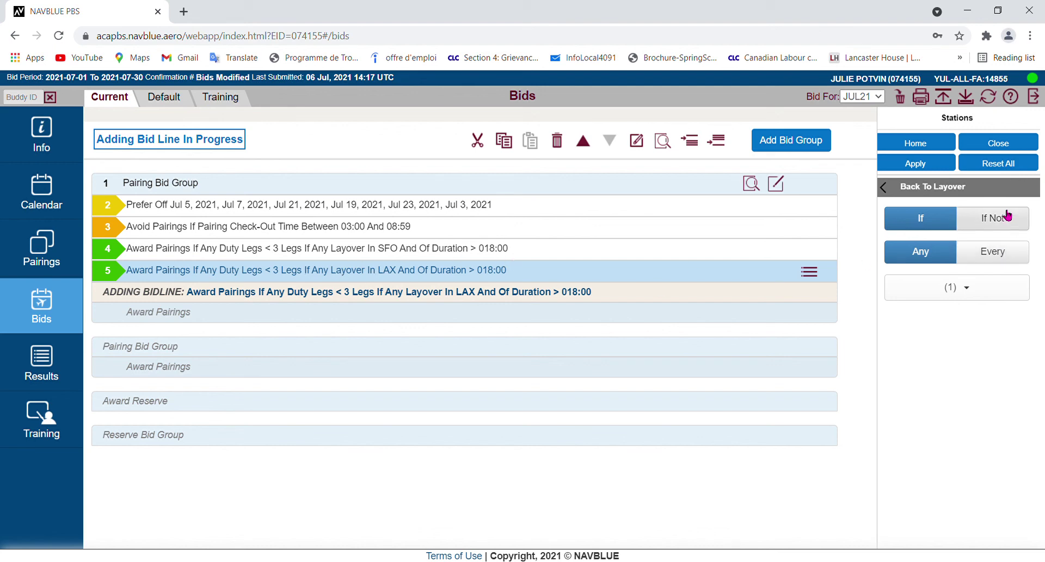
Reset the bid line in progress and start a new Award Pairings line based on Position.
left_click(1004, 165)
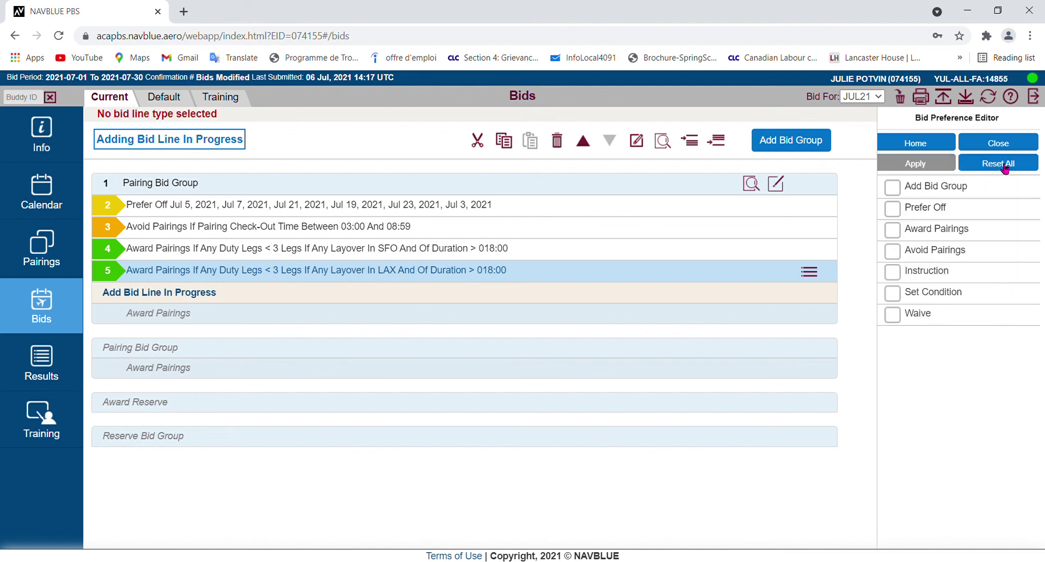
left_click(941, 231)
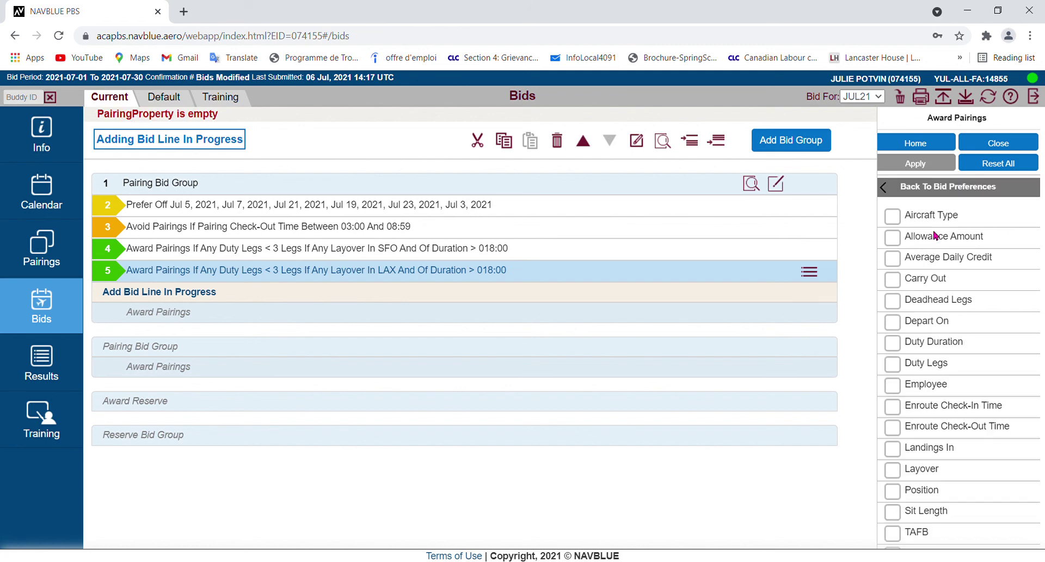
scroll(939, 332, "down", 2)
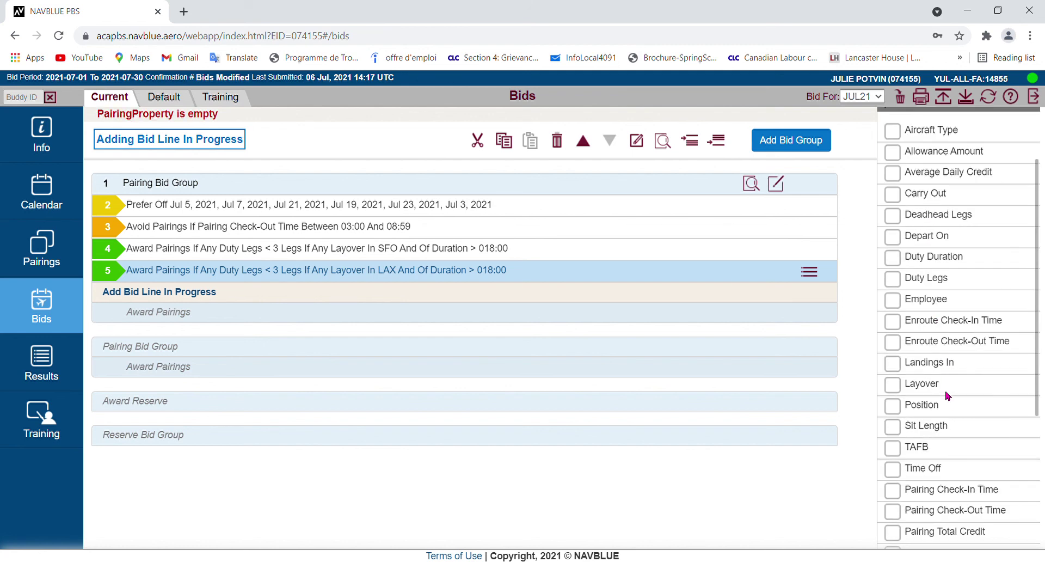
scroll(947, 392, "down", 2)
left_click(917, 321)
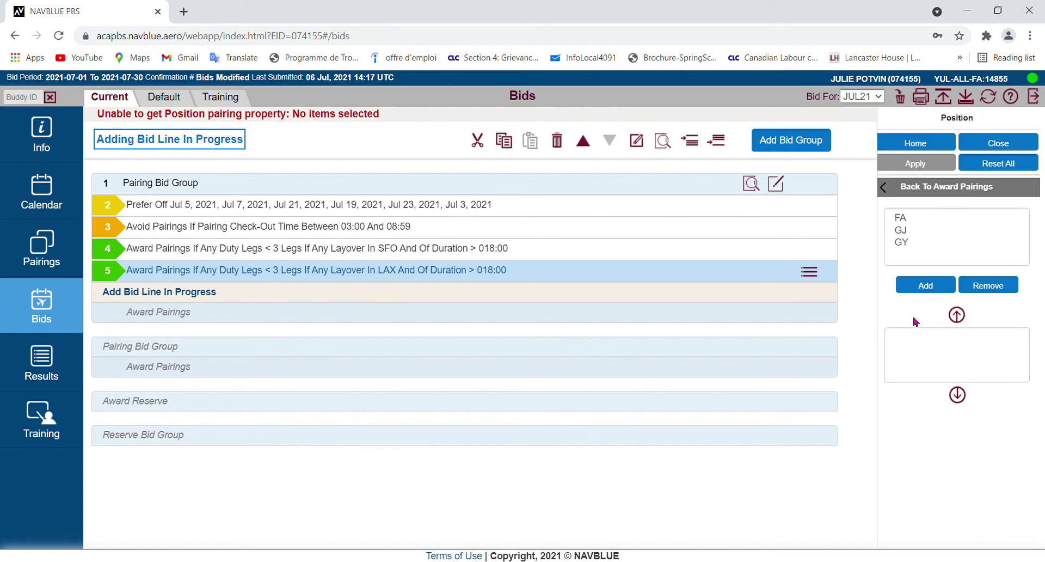
Add positions GJ, GY and FA, in that order, to the Position condition.
left_click(918, 236)
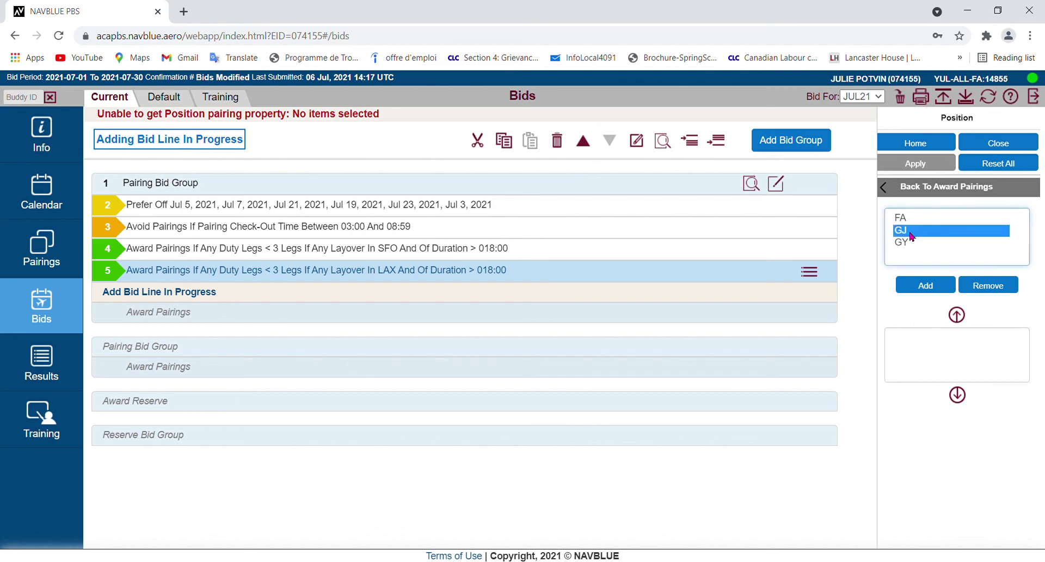
left_click(925, 287)
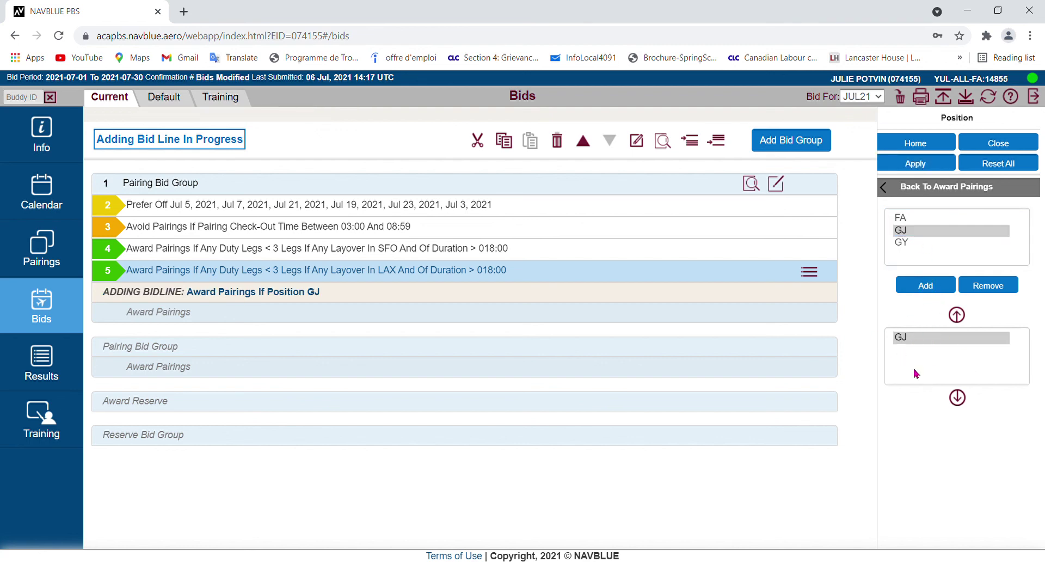
left_click(920, 243)
left_click(924, 289)
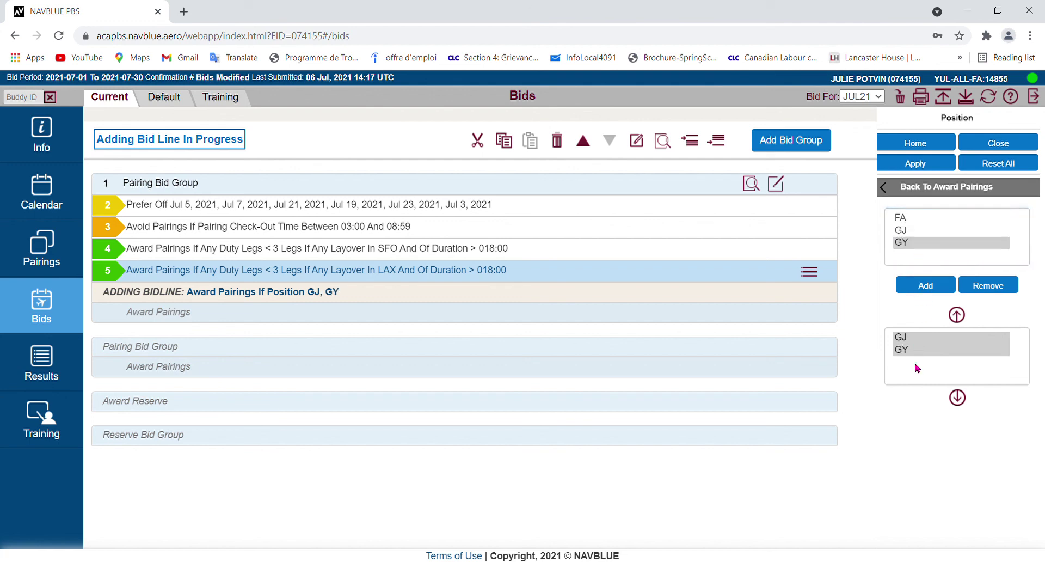
left_click(911, 219)
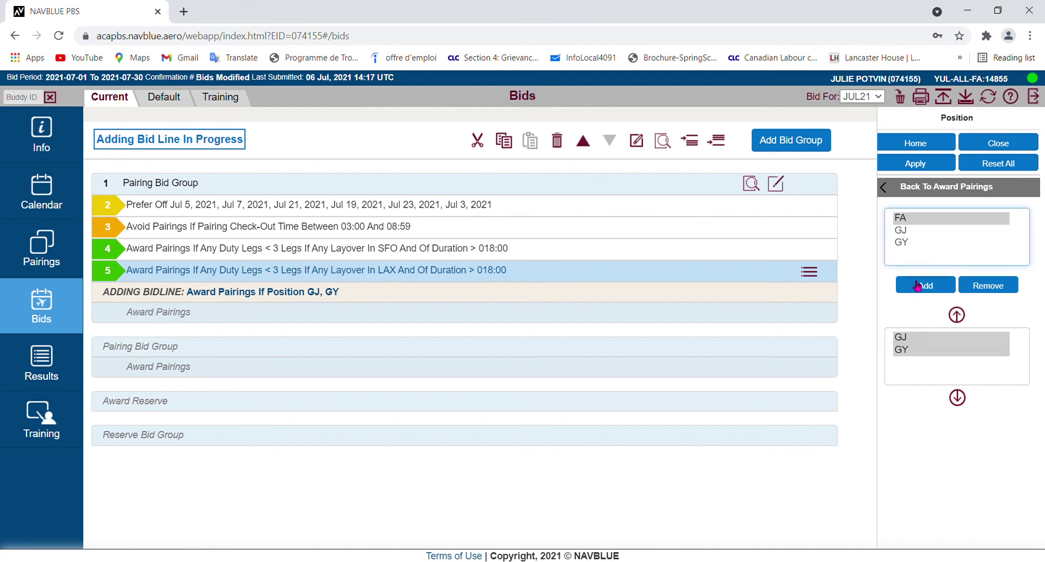
left_click(917, 285)
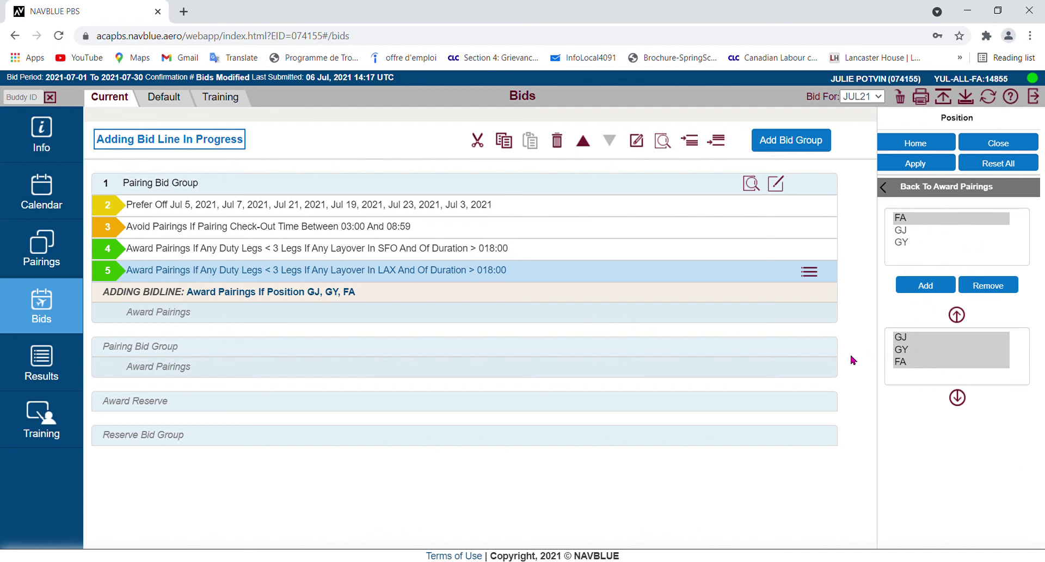
Move position FA ahead of GJ and GY in the order of preference.
left_click(918, 363)
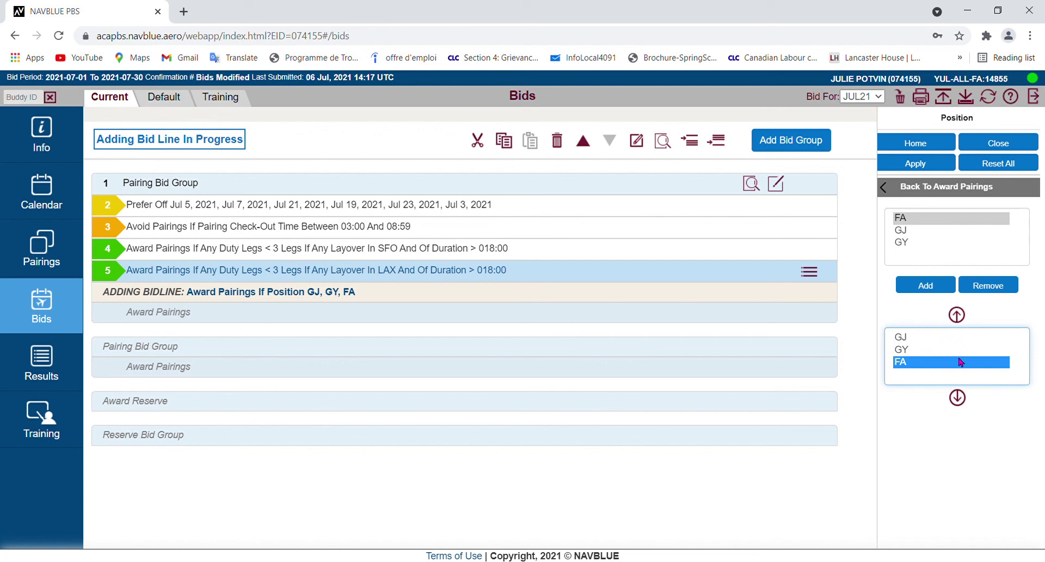
left_click(957, 316)
left_click(957, 316)
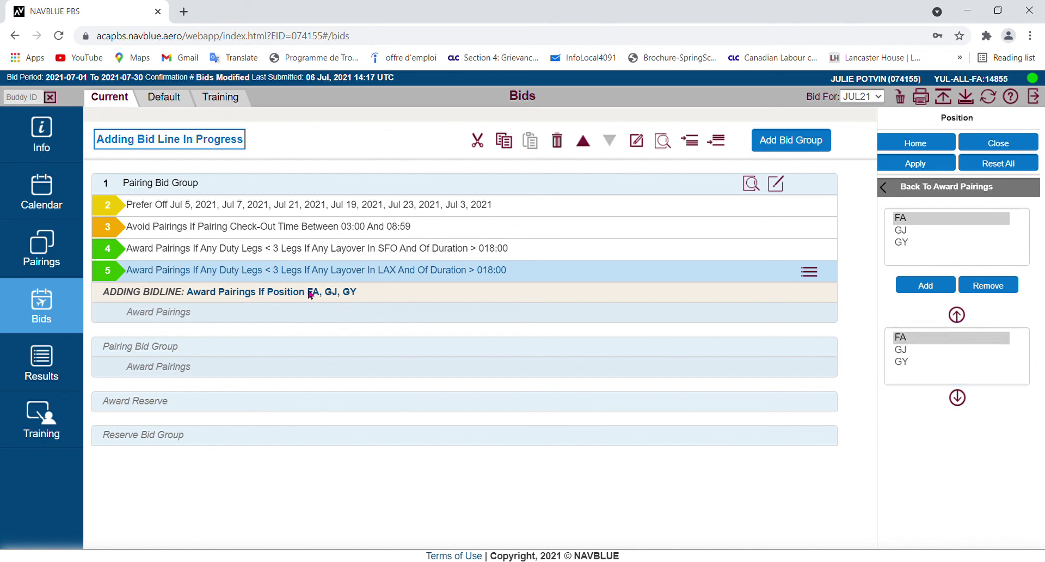
Add a Pairing Length condition of exactly 3 days and apply the Award Pairings line.
left_click(948, 191)
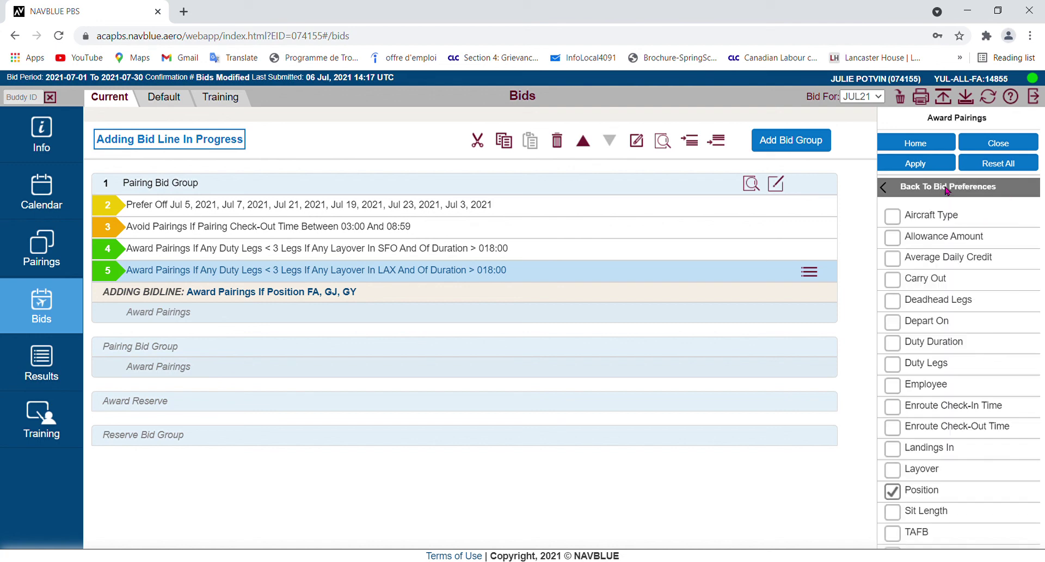
scroll(956, 382, "down", 6)
left_click(956, 377)
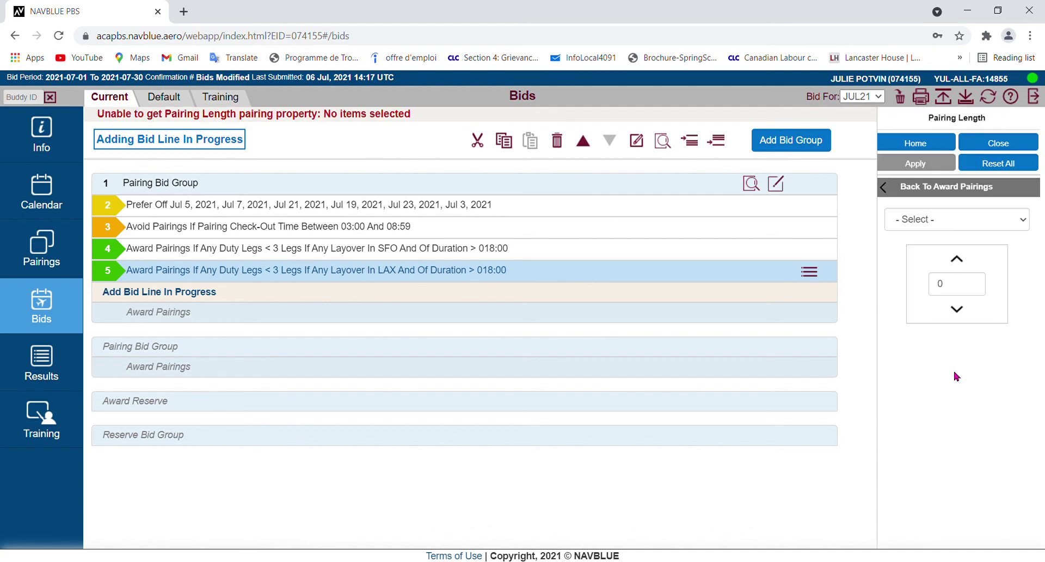
left_click(977, 225)
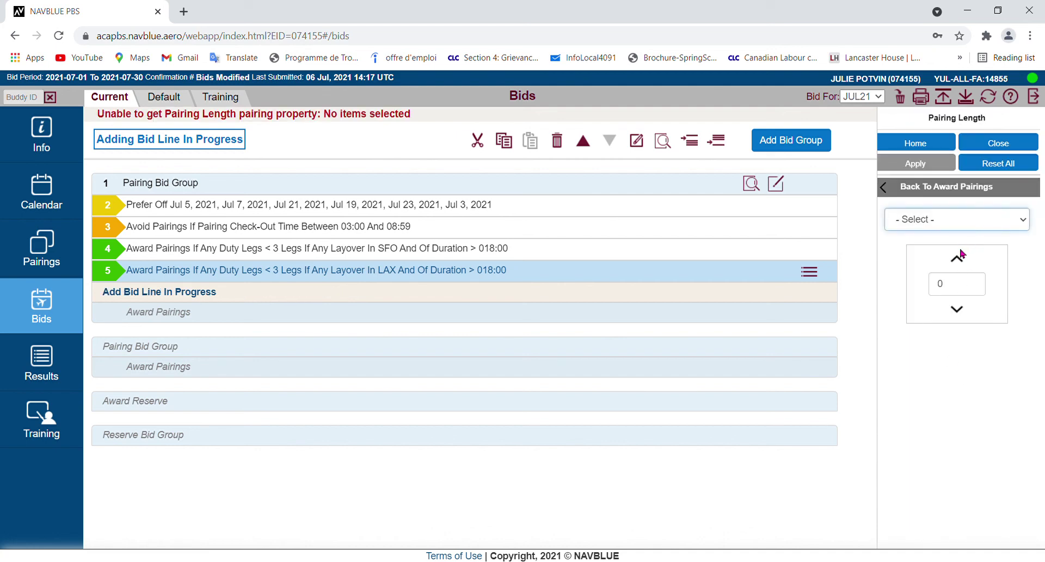
left_click(936, 250)
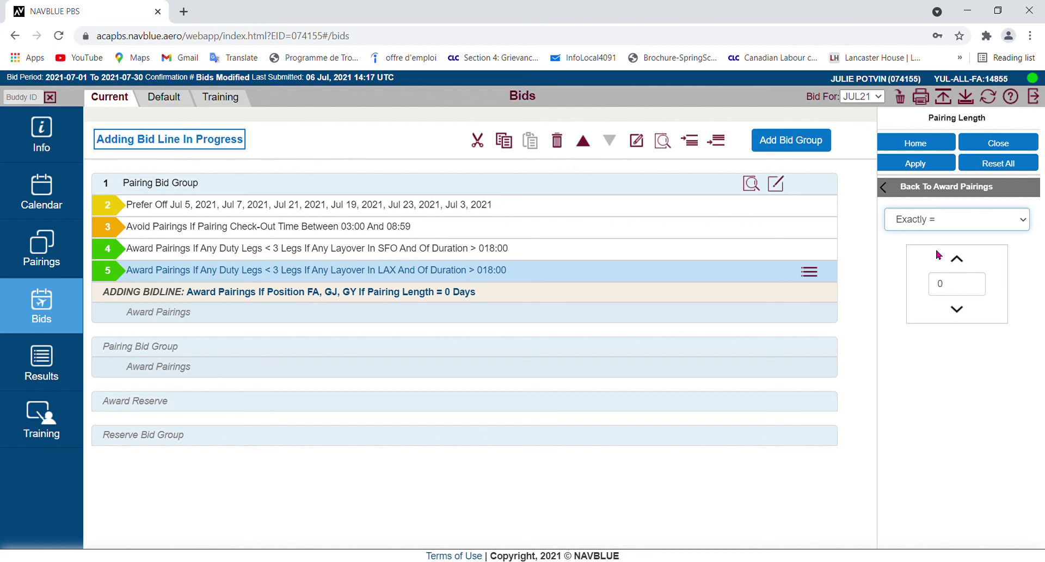
left_click(958, 266)
left_click(958, 266)
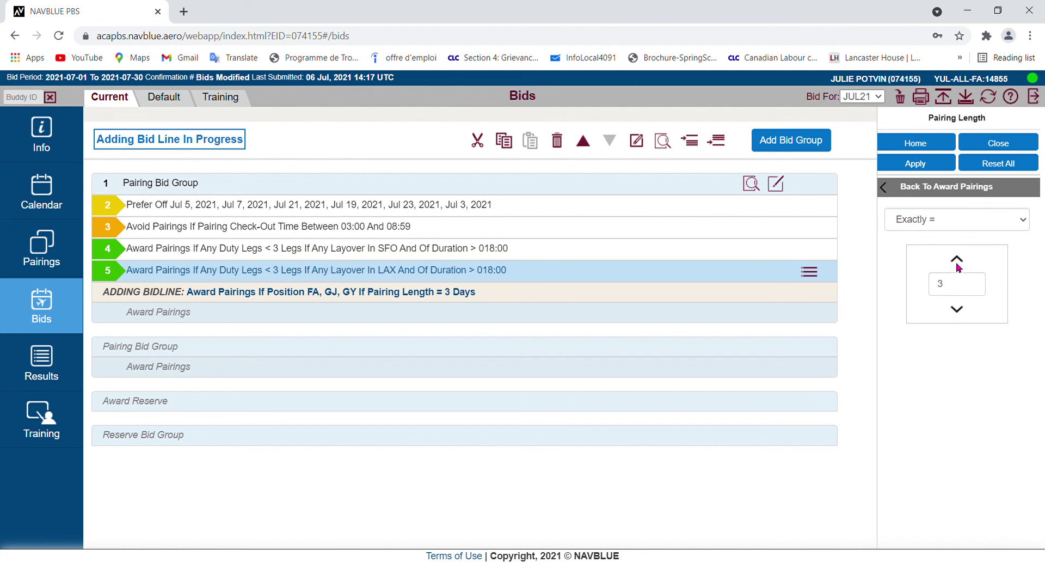
left_click(927, 164)
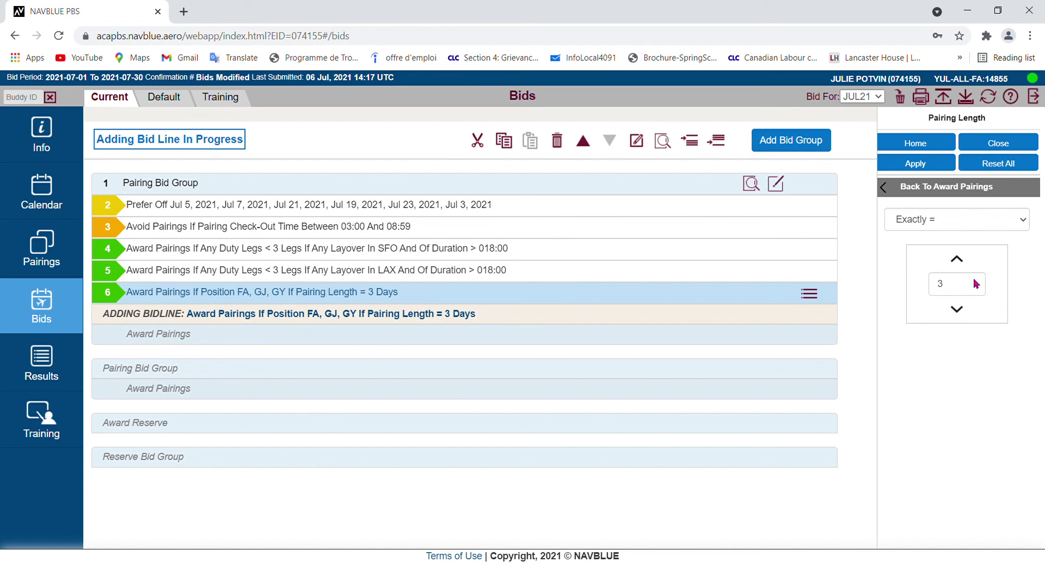
Close the bid preference editor, submit the bids and dismiss the submission summary.
left_click(1004, 146)
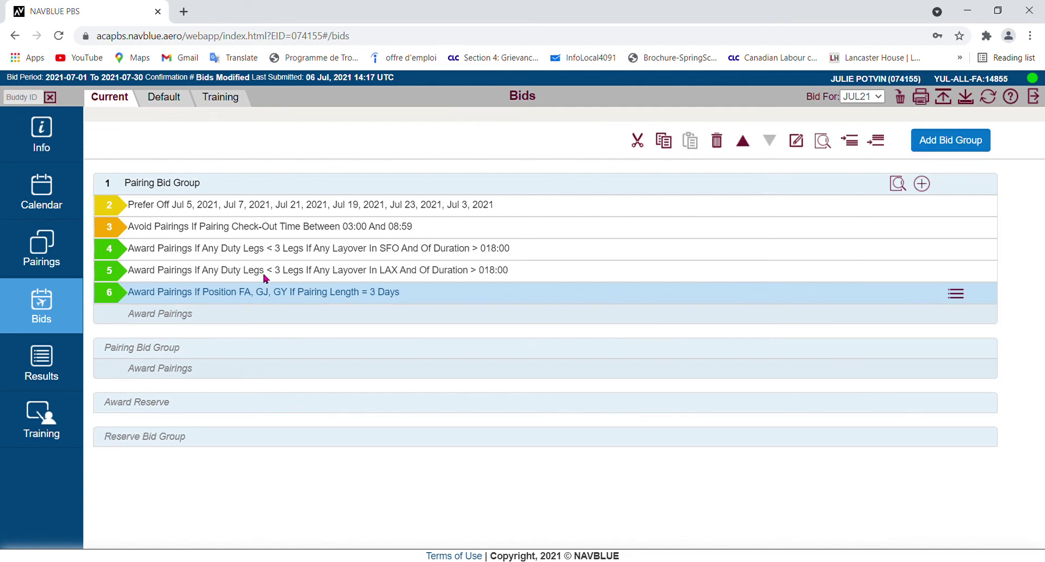
left_click(944, 99)
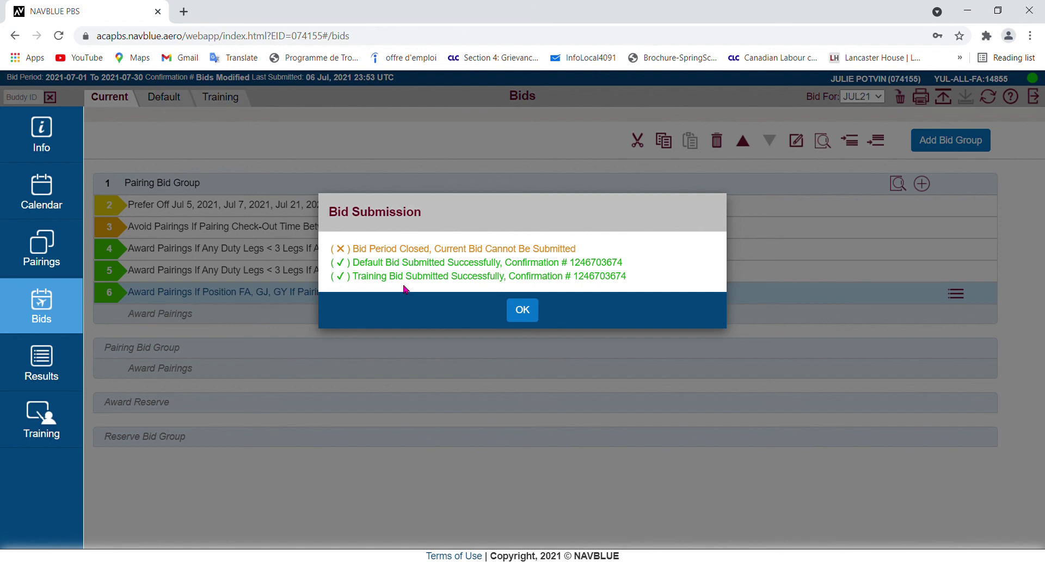
left_click(522, 310)
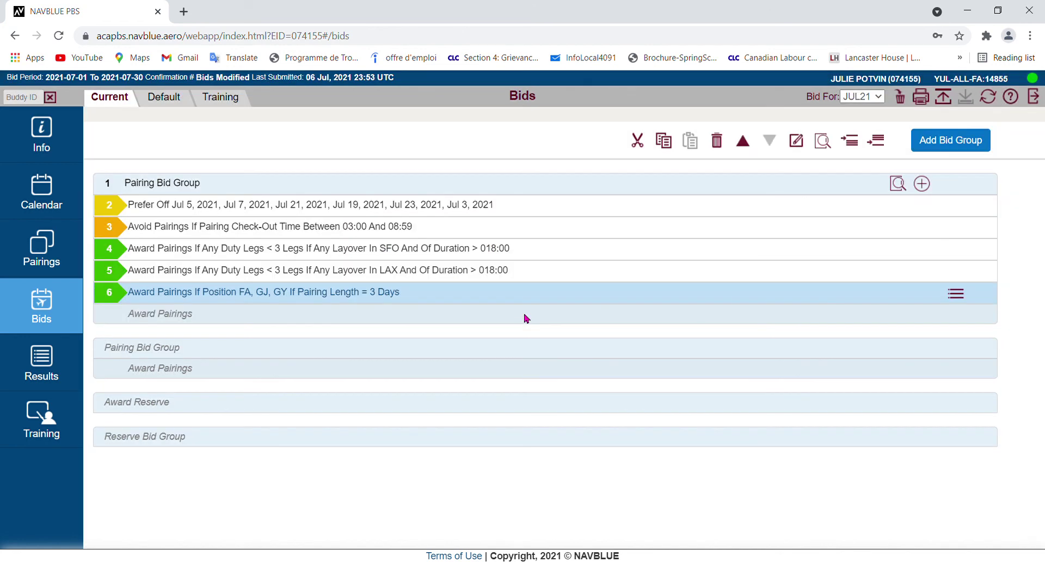